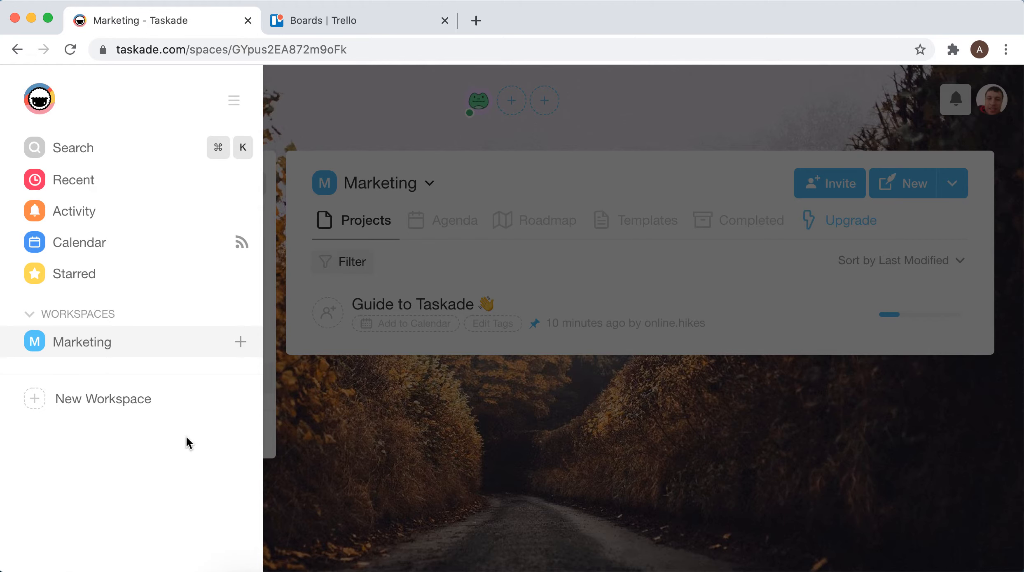
Close the navigation sidebar, switch to Trello and look through the Basics list of the Welcome Board.
{"action": "left_click", "coordinate": [394, 420]}
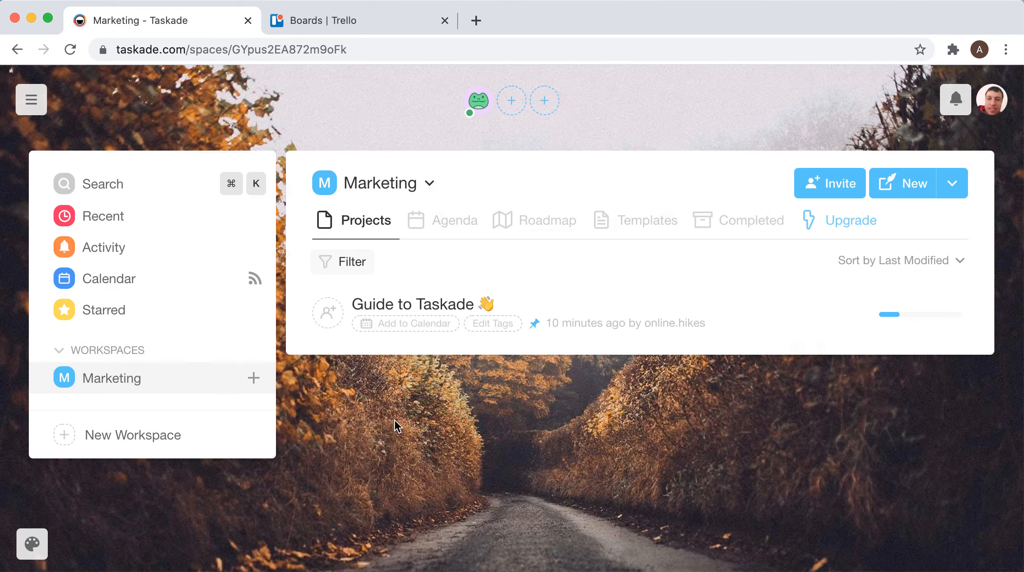
{"action": "left_click", "coordinate": [398, 21]}
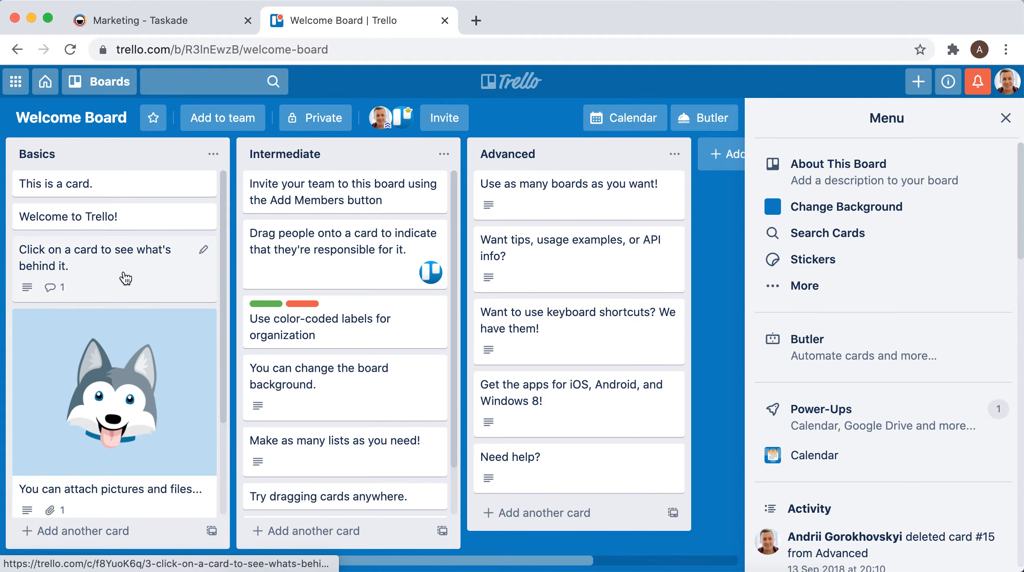
{"action": "scroll", "coordinate": [123, 278], "scroll_direction": "down", "scroll_amount": 3}
{"action": "scroll", "coordinate": [126, 278], "scroll_direction": "up", "scroll_amount": 3}
{"action": "scroll", "coordinate": [374, 443], "scroll_direction": "down", "scroll_amount": 2}
{"action": "scroll", "coordinate": [374, 443], "scroll_direction": "up", "scroll_amount": 2}
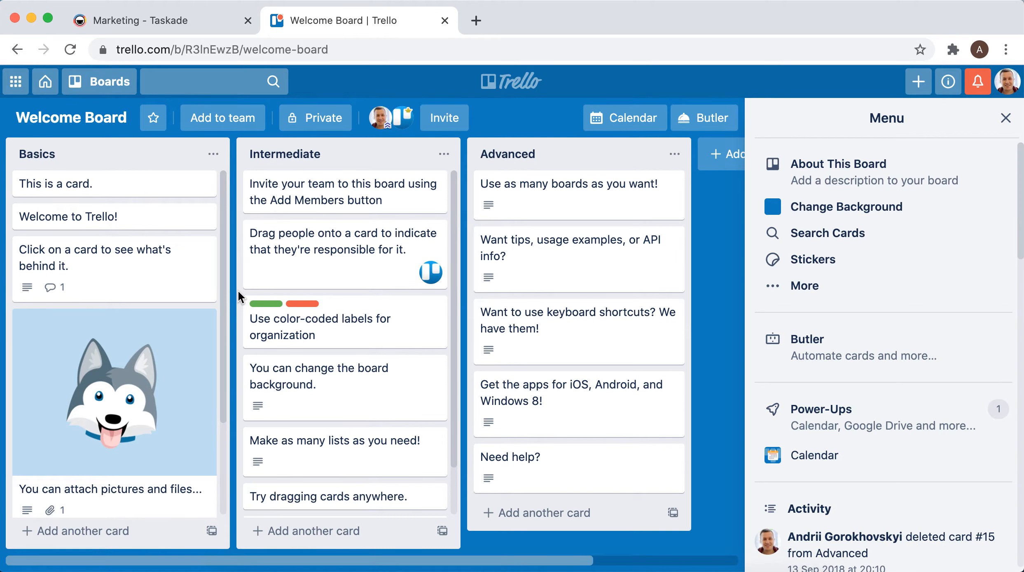
Switch back to Taskade and examine the subspace creation form and the options of the Marketing workspace.
{"action": "left_click", "coordinate": [193, 30]}
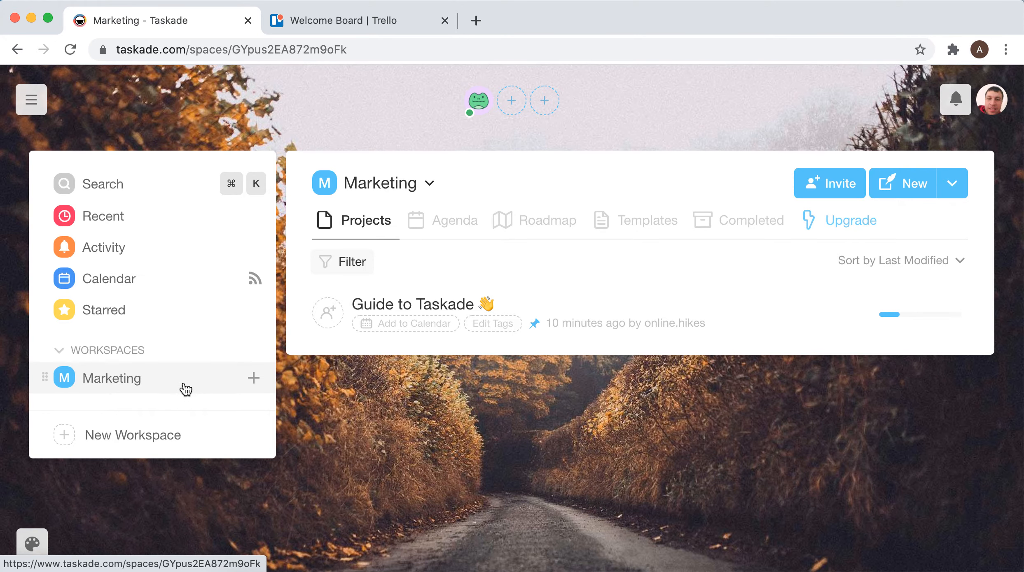
{"action": "left_click", "coordinate": [255, 381]}
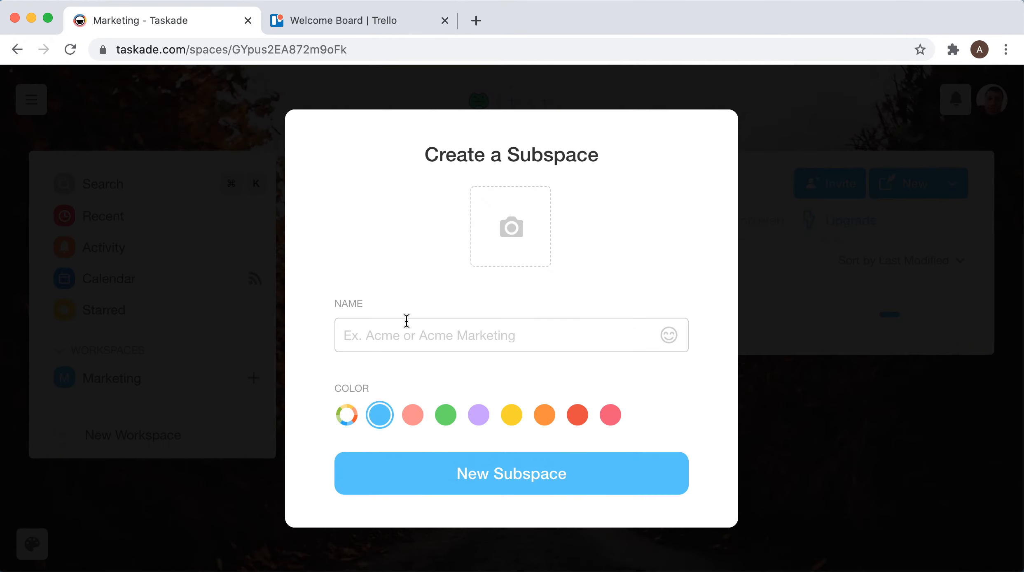
{"action": "left_click", "coordinate": [818, 373]}
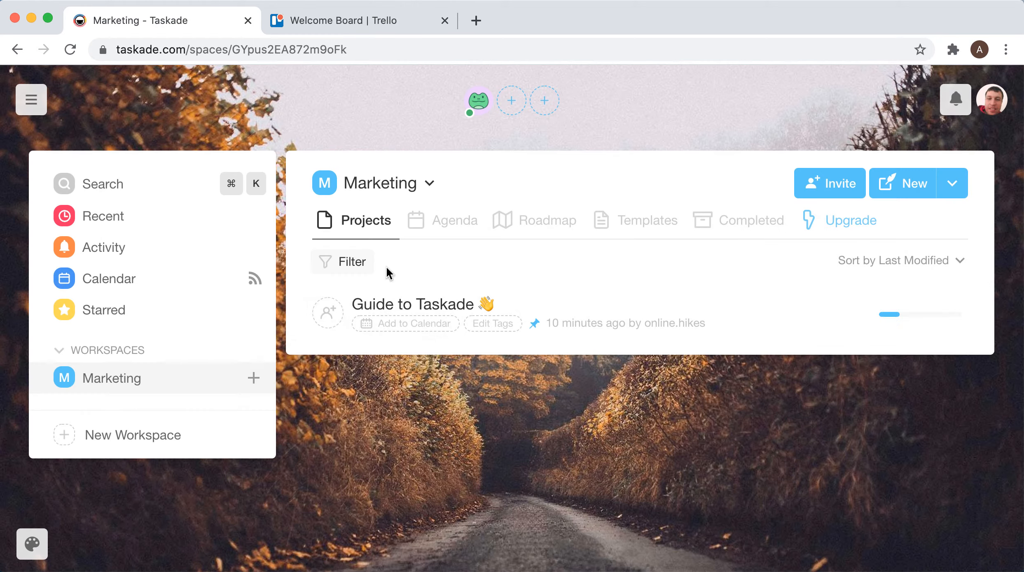
{"action": "left_click", "coordinate": [429, 184]}
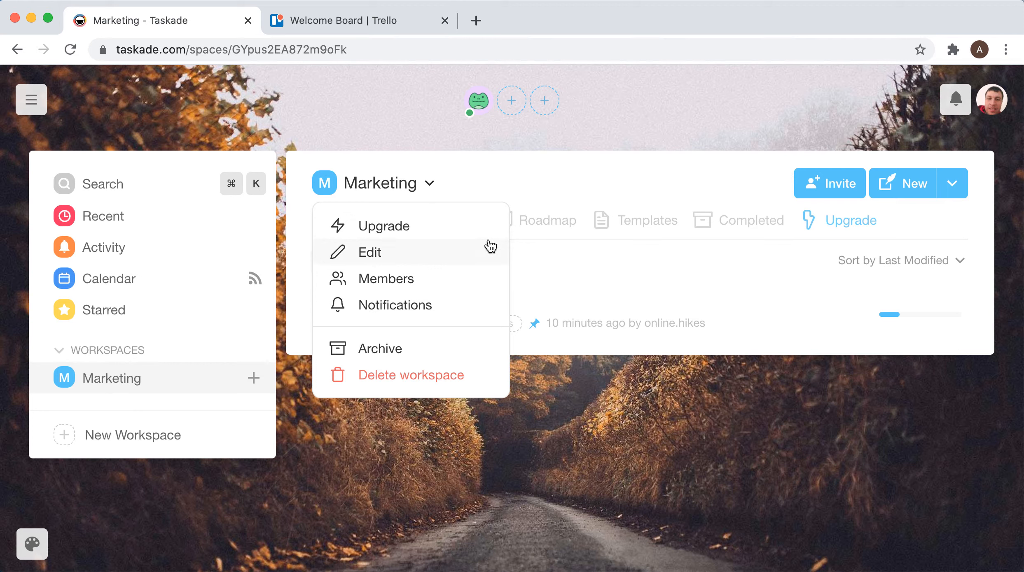
{"action": "left_click", "coordinate": [605, 166]}
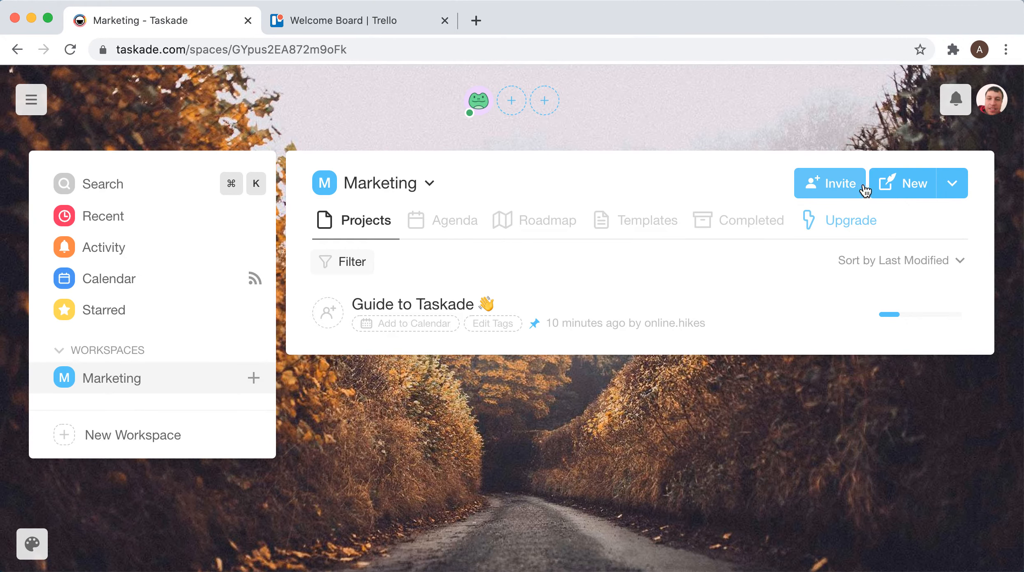
Start a new blank project in the Marketing workspace and display it as a Board.
{"action": "left_click", "coordinate": [906, 186]}
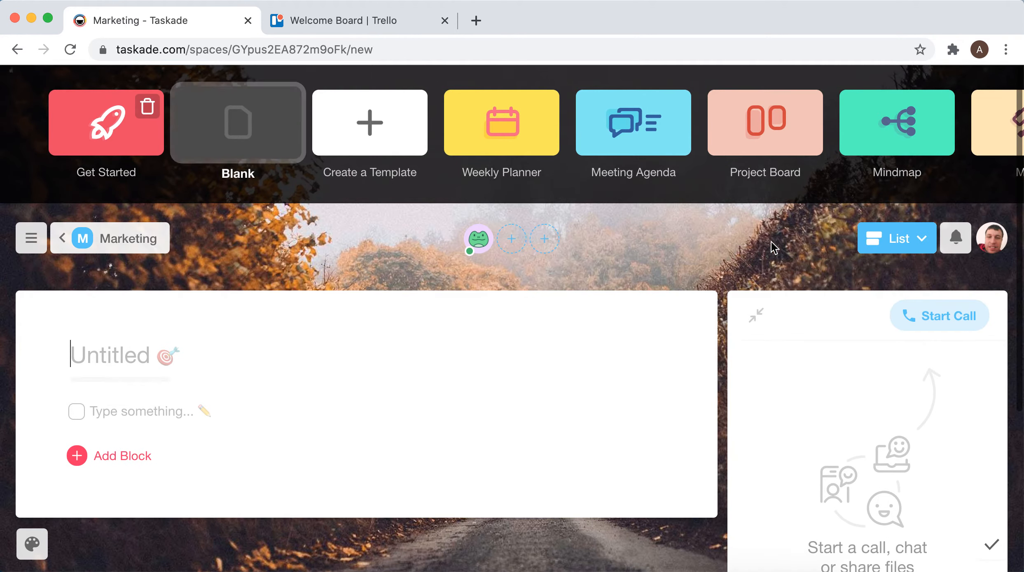
{"action": "left_click", "coordinate": [917, 242]}
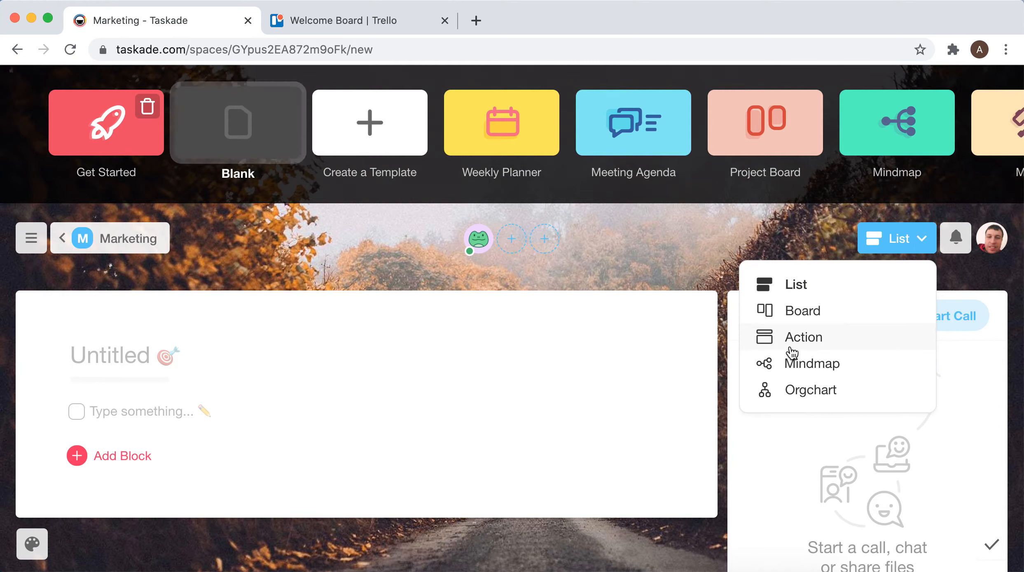
{"action": "left_click", "coordinate": [796, 317]}
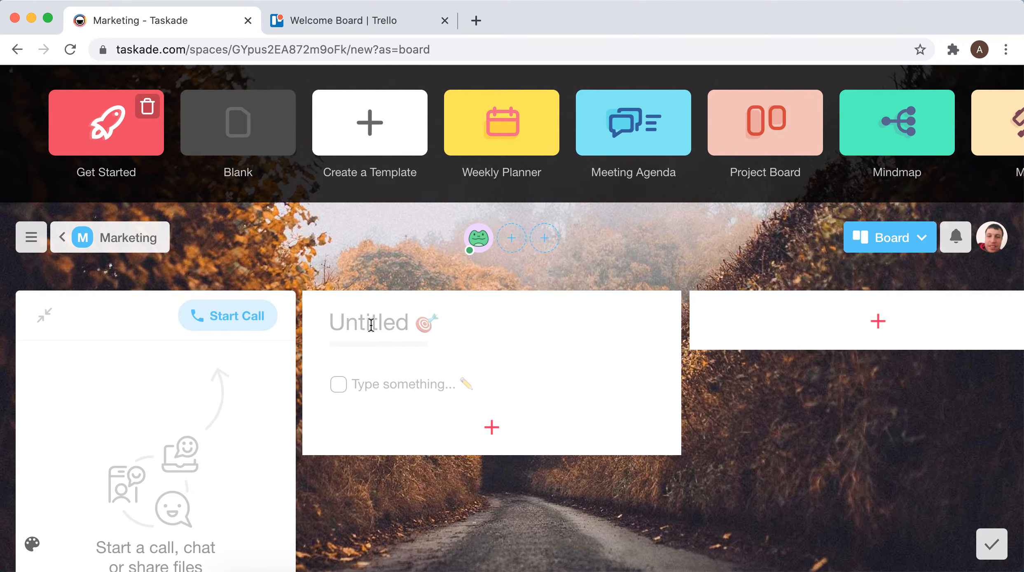
Preview the new project in the Action, Mindmap and Org Chart views, and return it to List view.
{"action": "left_click", "coordinate": [896, 243]}
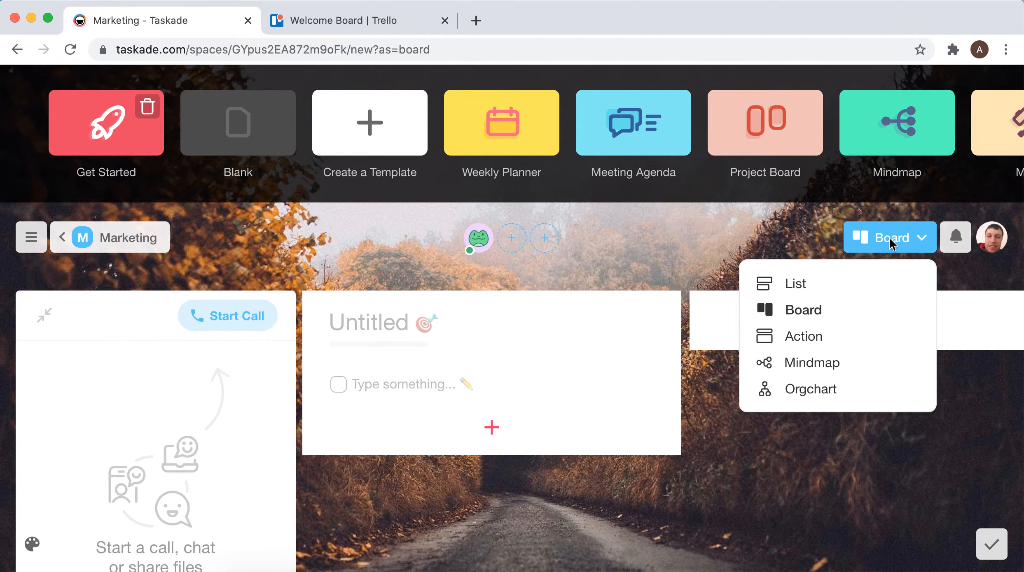
{"action": "left_click", "coordinate": [803, 337]}
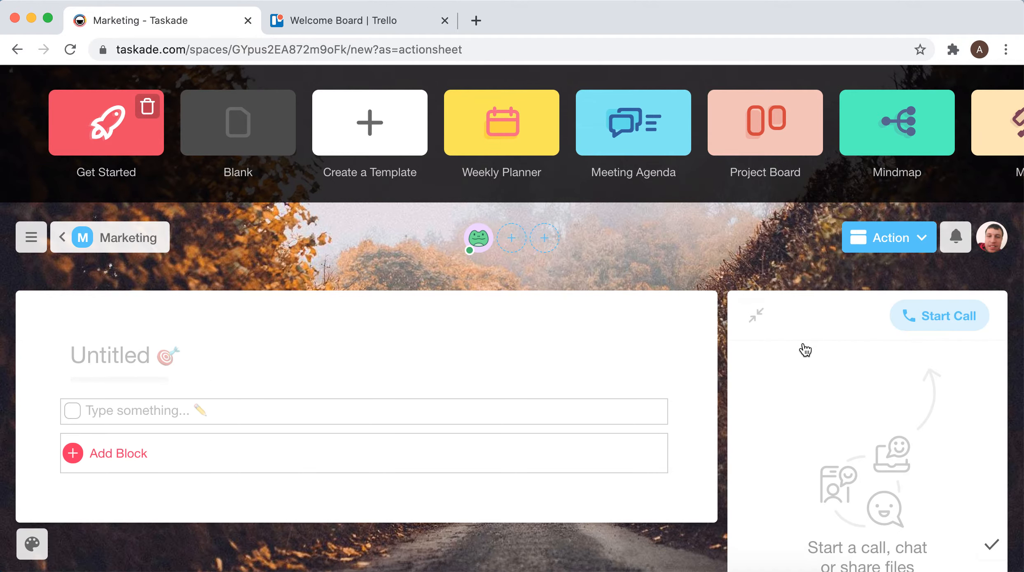
{"action": "left_click", "coordinate": [886, 241]}
{"action": "left_click", "coordinate": [801, 362]}
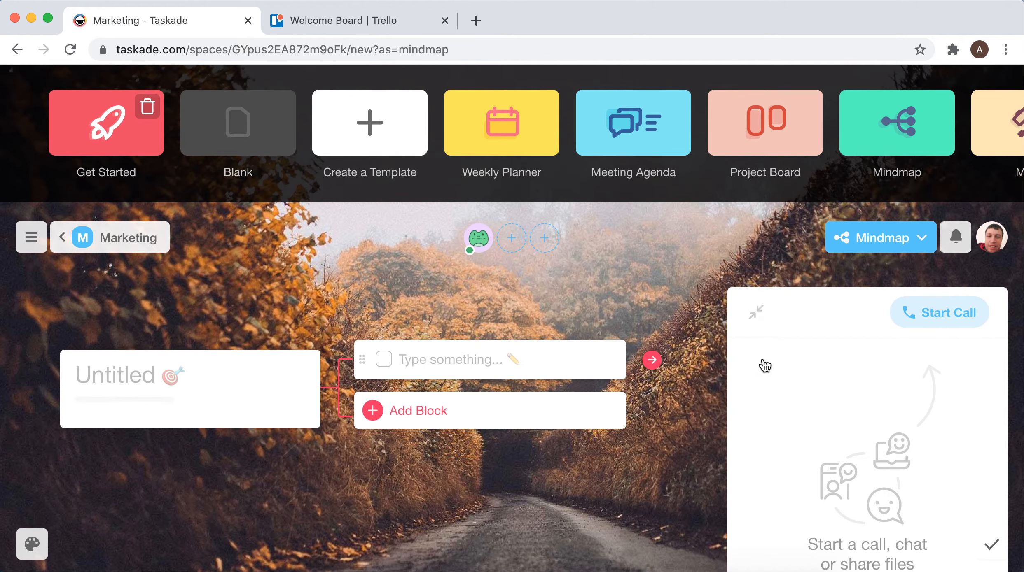
{"action": "left_click", "coordinate": [869, 244]}
{"action": "left_click", "coordinate": [827, 390]}
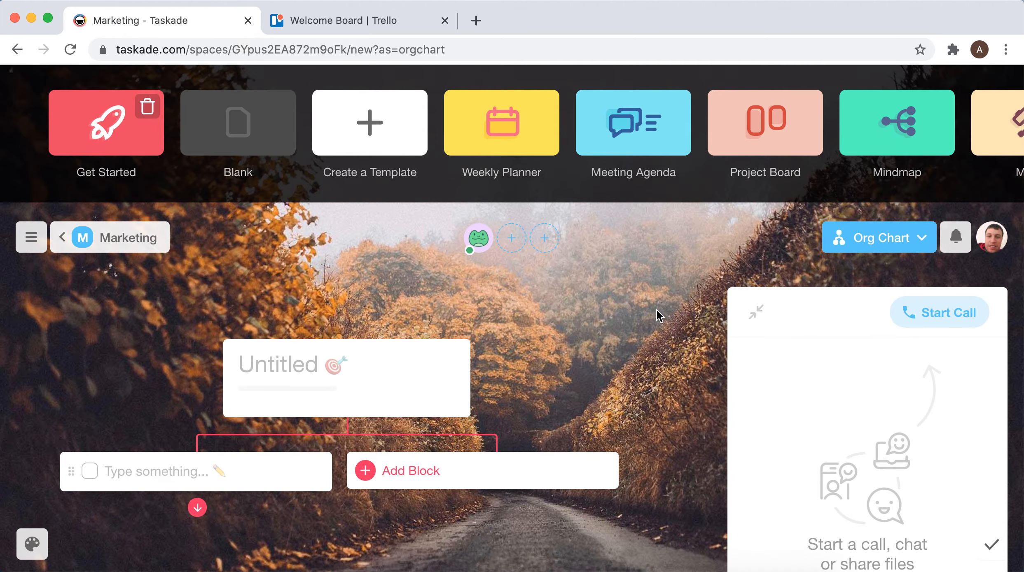
{"action": "left_click", "coordinate": [881, 235]}
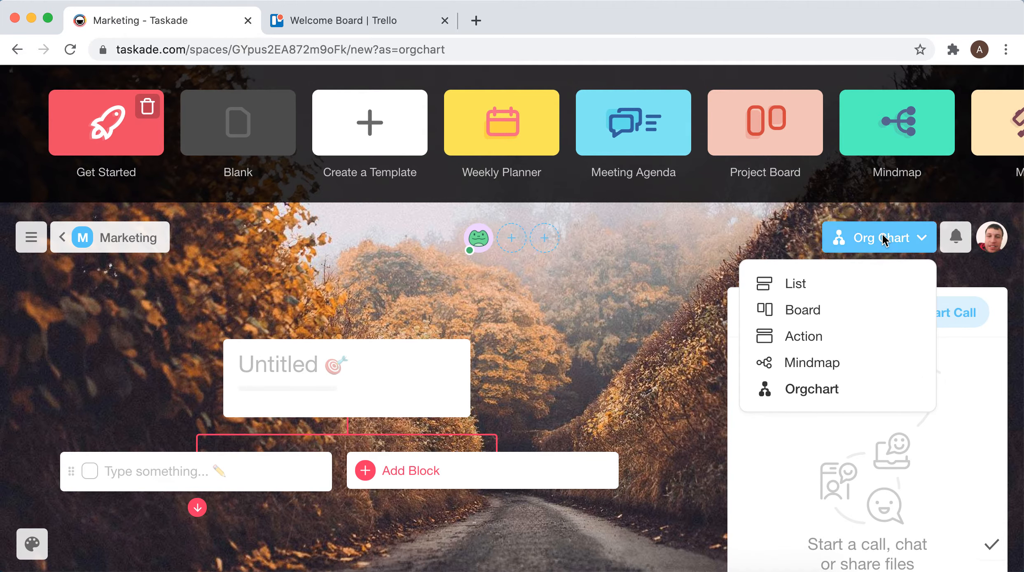
{"action": "left_click", "coordinate": [793, 293]}
Title the project "Marketing campaign" and enter "SEO" as its first task.
{"action": "left_click", "coordinate": [115, 355]}
{"action": "type", "text": "M"}
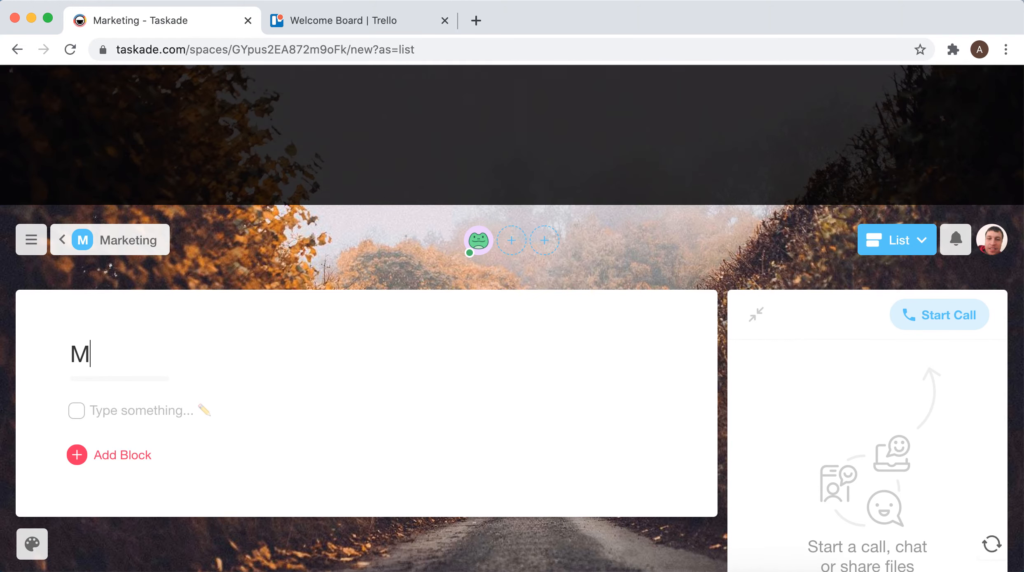
{"action": "type", "text": "arketing "}
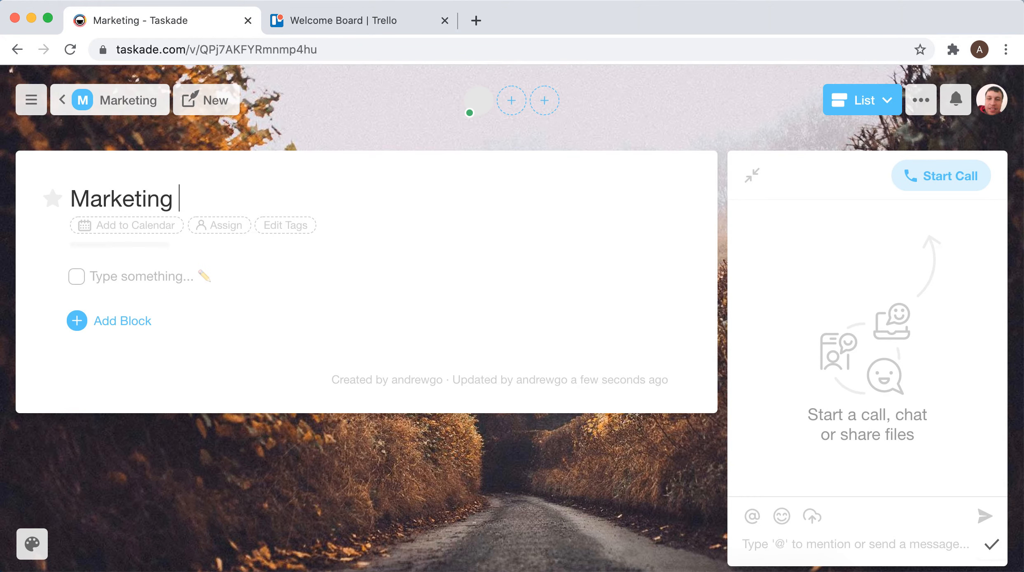
{"action": "type", "text": "campaign"}
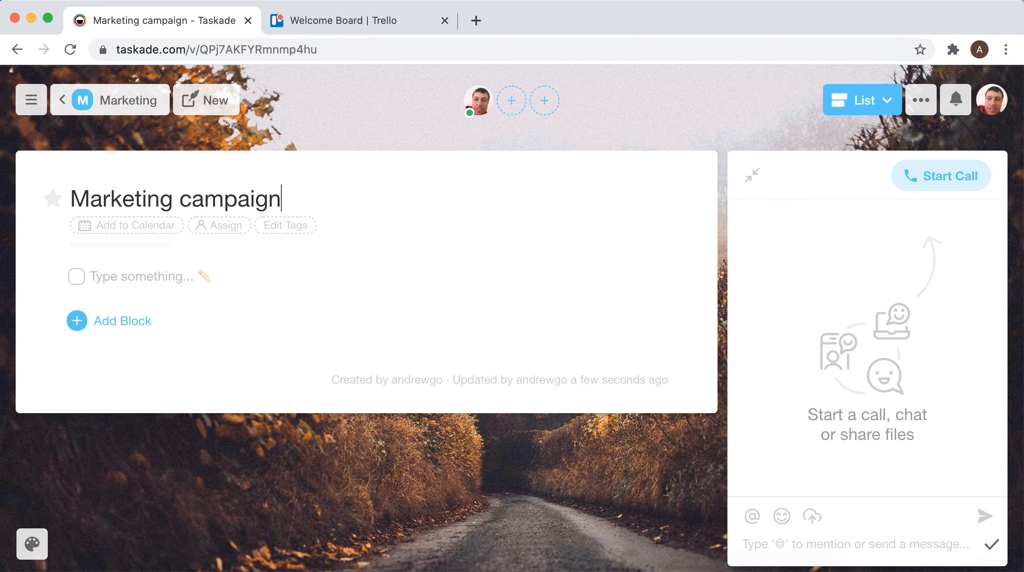
{"action": "left_click", "coordinate": [149, 274]}
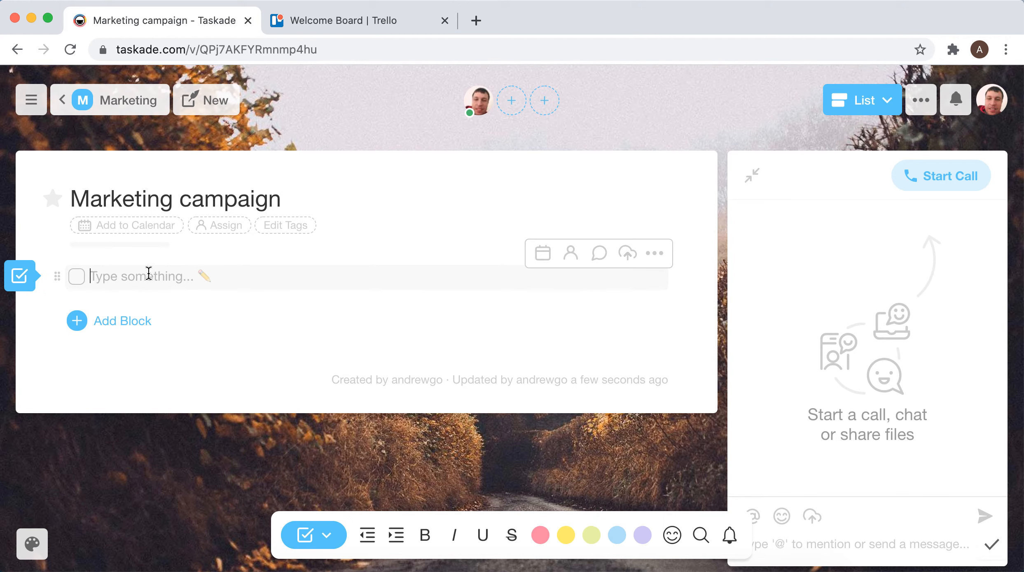
{"action": "type", "text": "SEO"}
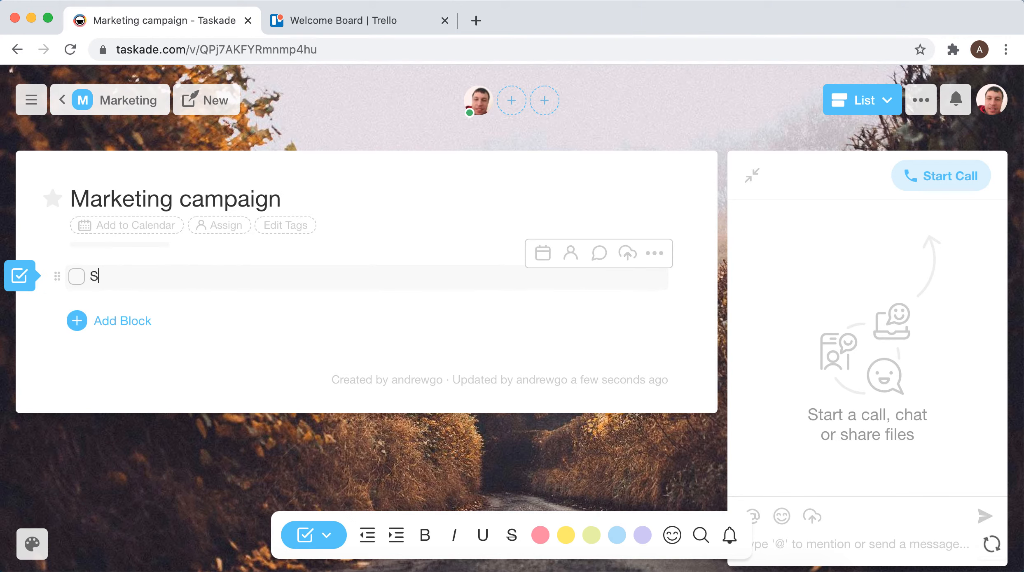
Add a Check block below the SEO task and collapse the items under its heading.
{"action": "left_click", "coordinate": [141, 323]}
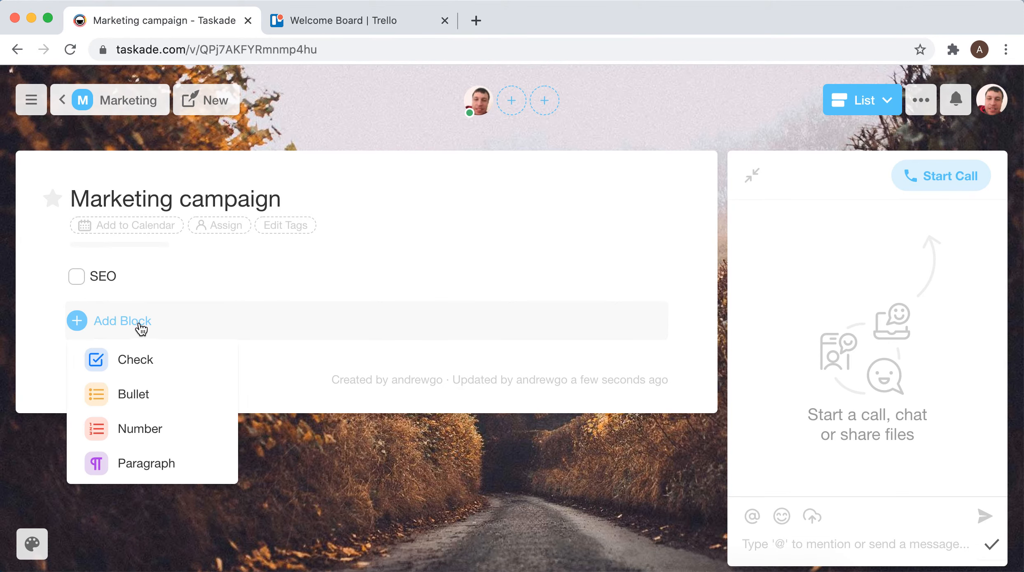
{"action": "left_click", "coordinate": [149, 362]}
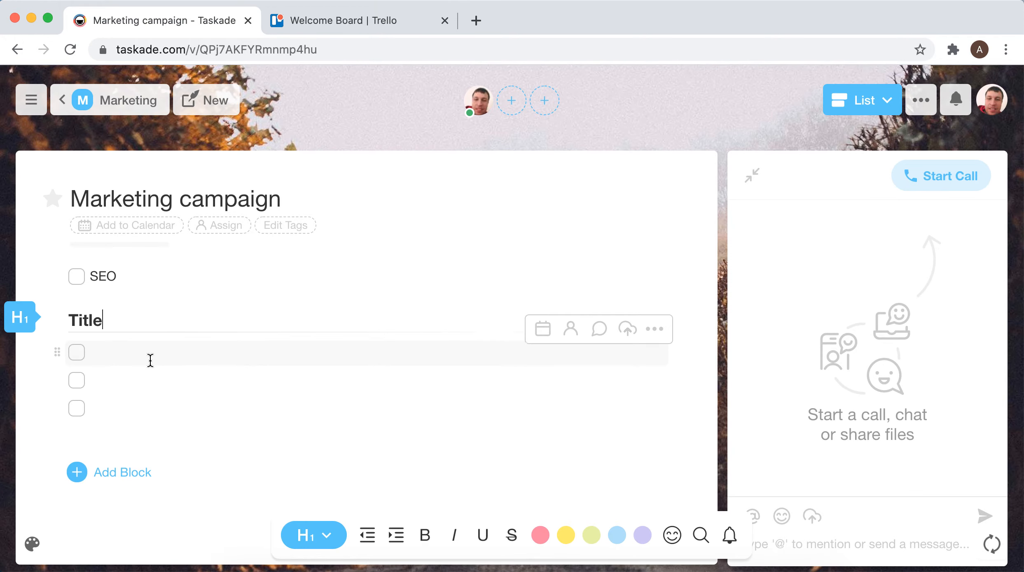
{"action": "double_click", "coordinate": [113, 321]}
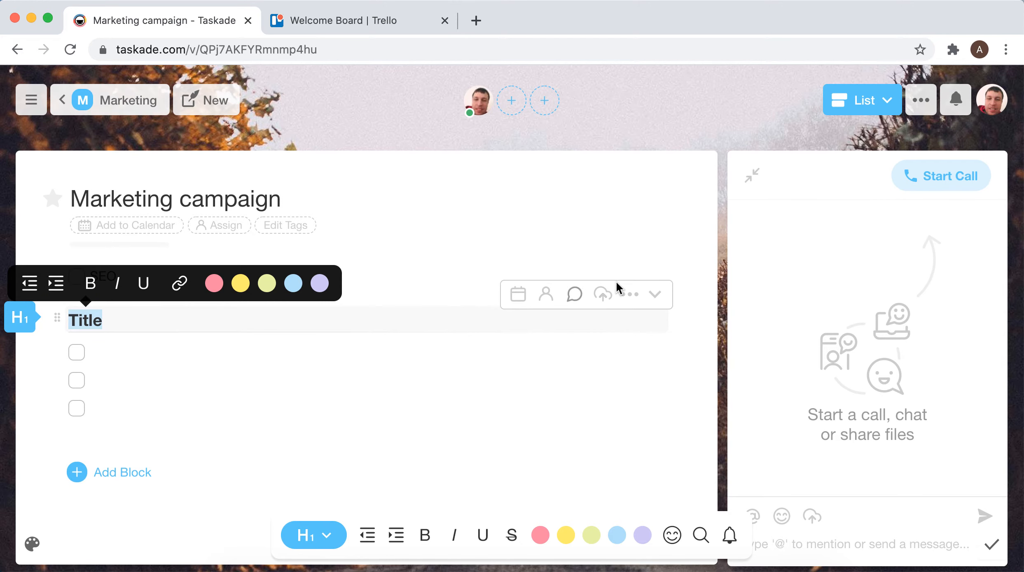
{"action": "left_click", "coordinate": [652, 296]}
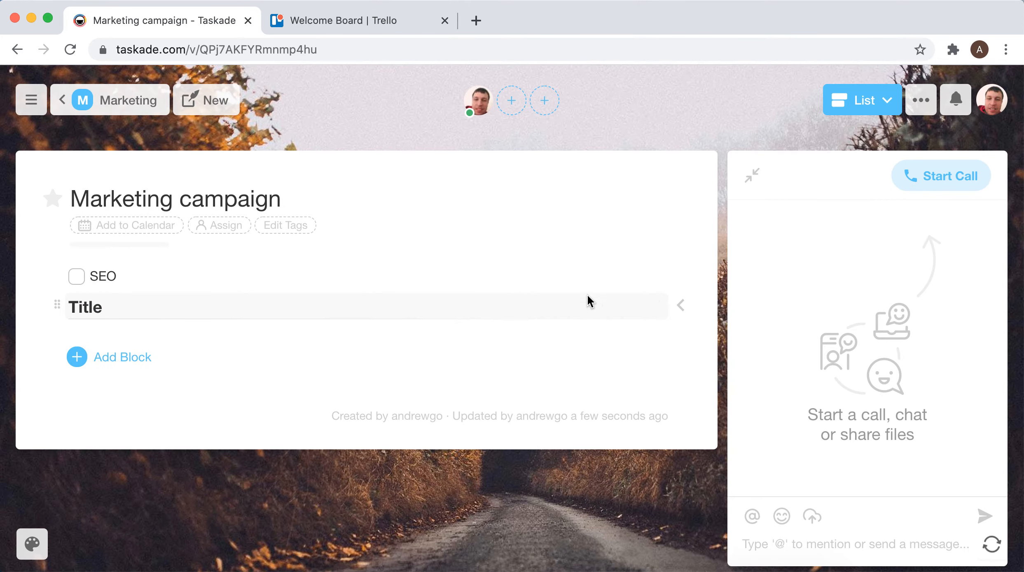
Add a Paragraph block at the end of the project and delete the "Title" heading block.
{"action": "left_click", "coordinate": [78, 357]}
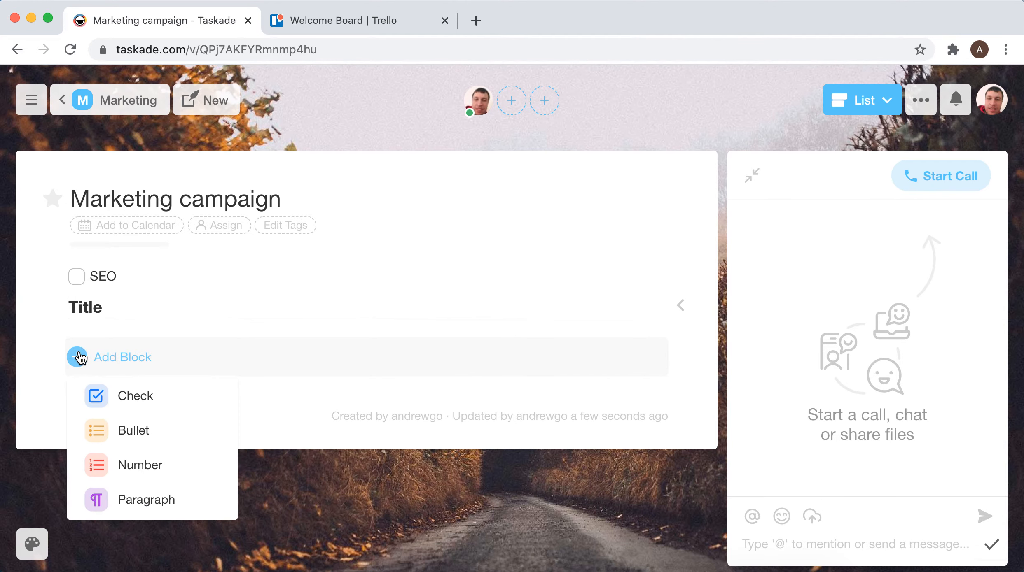
{"action": "left_click", "coordinate": [145, 504]}
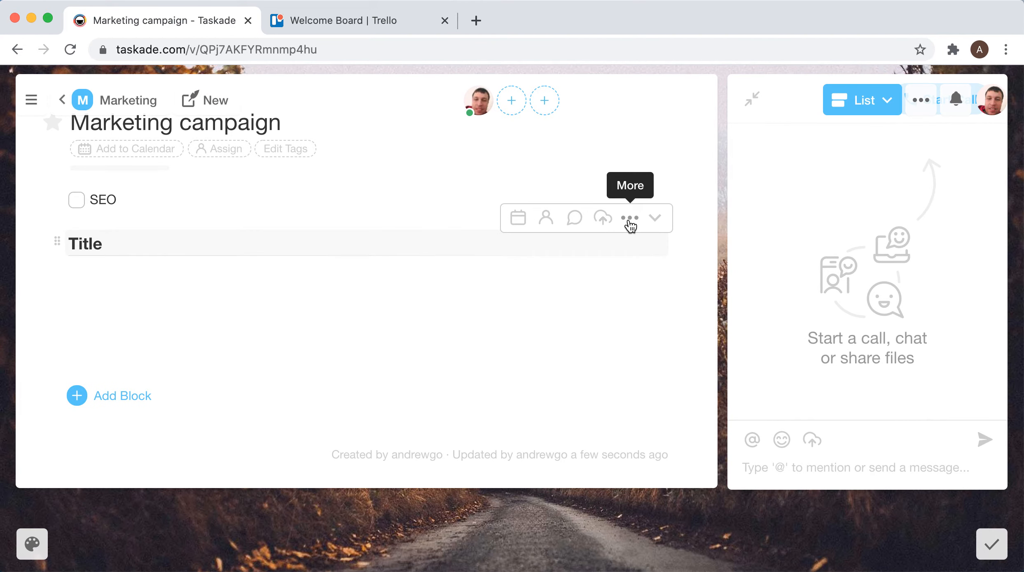
{"action": "left_click", "coordinate": [629, 219]}
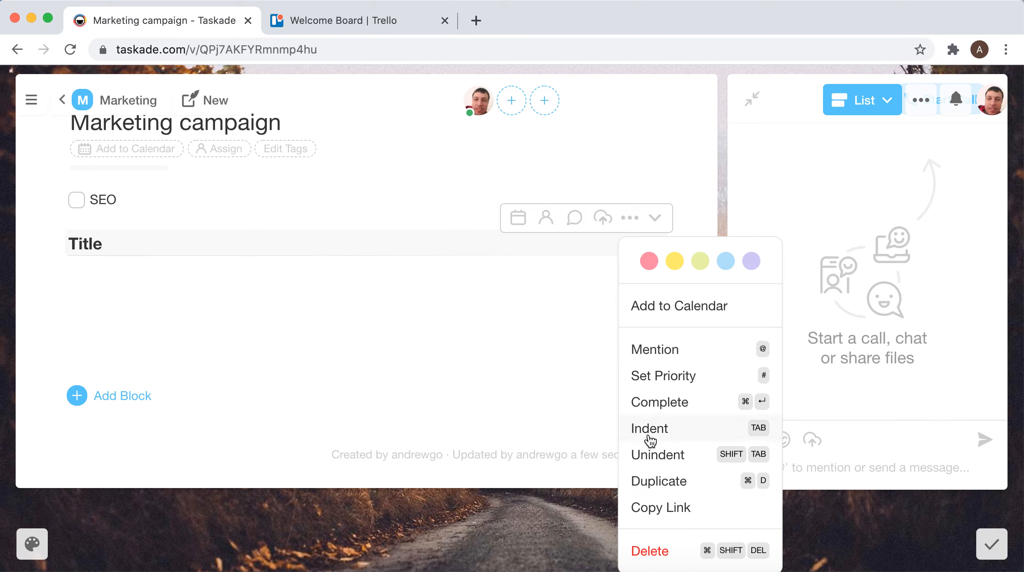
{"action": "left_click", "coordinate": [649, 553]}
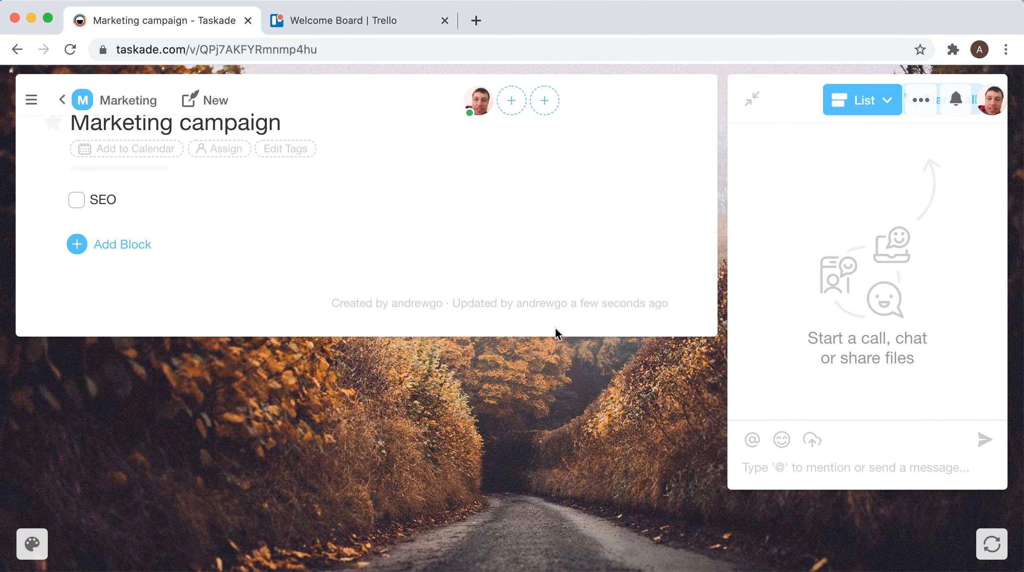
Add the tasks "Paid campaigns" and "Referral campaigns" below the SEO task.
{"action": "left_click", "coordinate": [137, 196]}
{"action": "key", "text": "Return"}
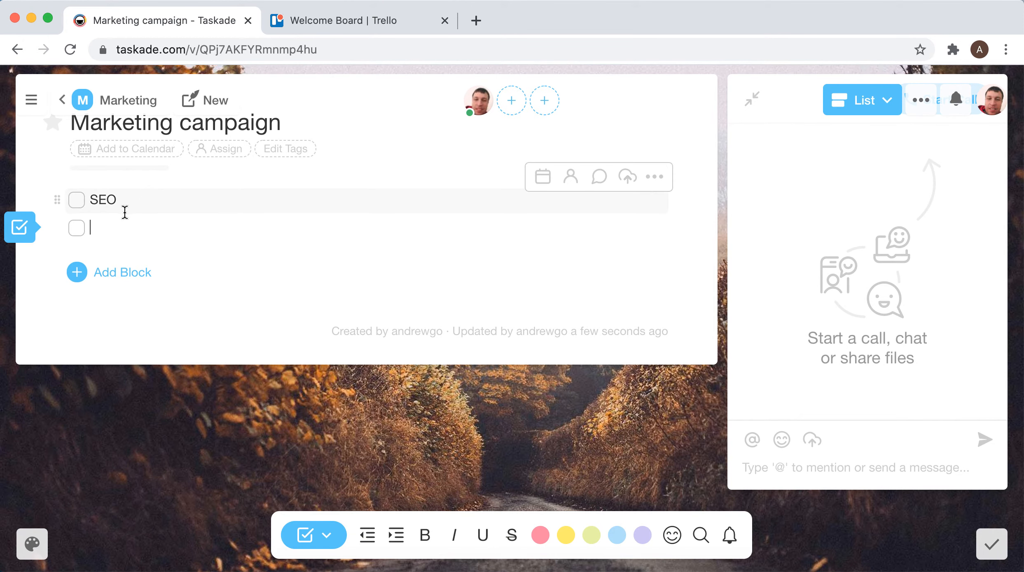
{"action": "type", "text": "Paid c"}
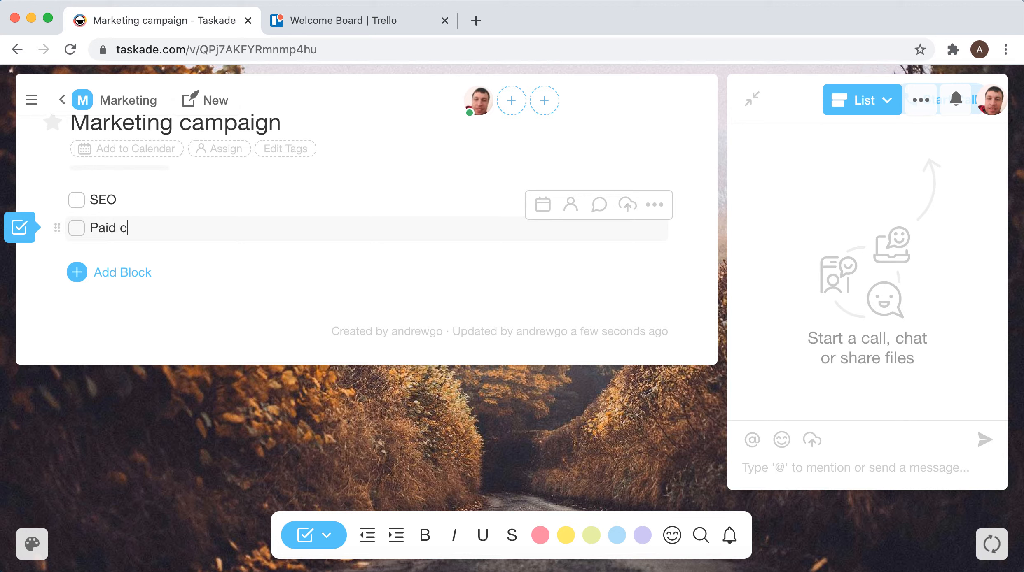
{"action": "type", "text": "ampaigns"}
{"action": "key", "text": "Return"}
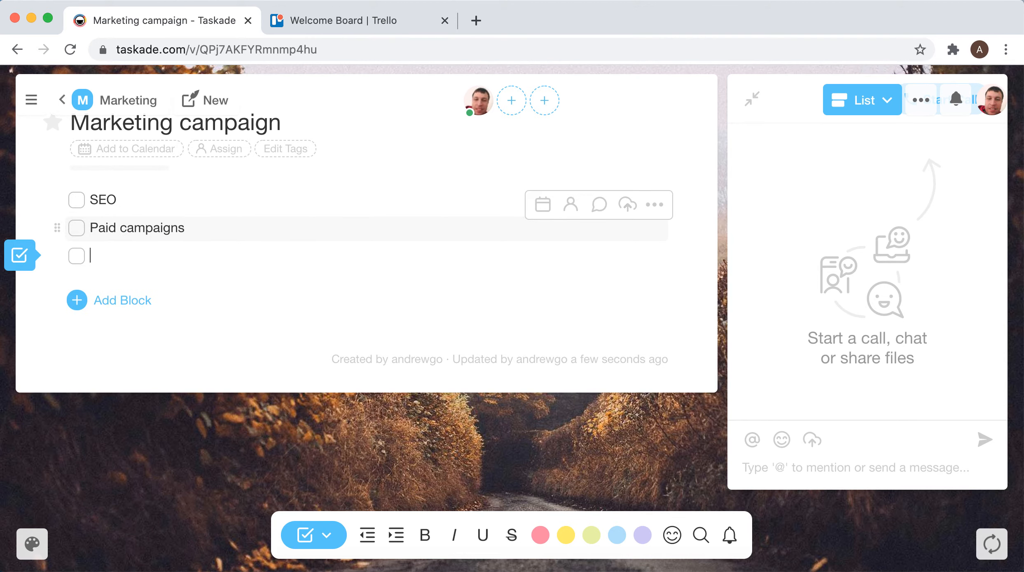
{"action": "type", "text": "Referral campaigns"}
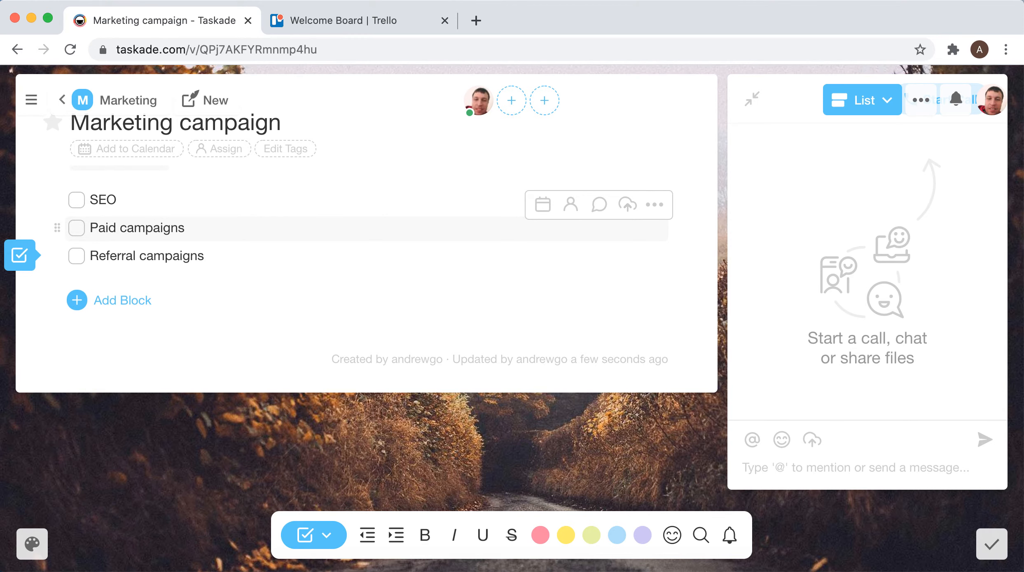
{"action": "key", "text": "Return"}
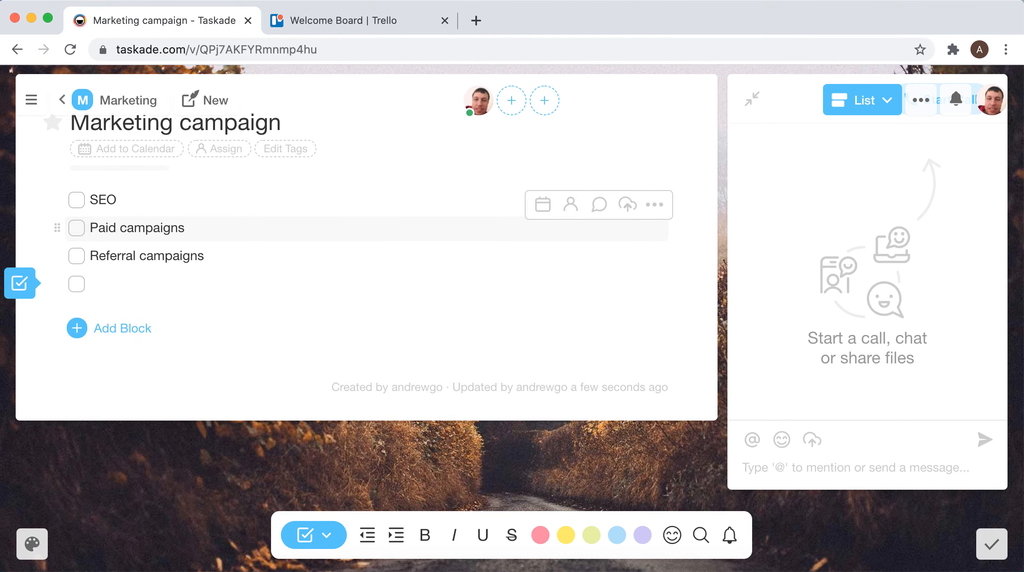
{"action": "key", "text": "BackSpace"}
Add a Bullet block at the end of the project and title its heading "Facebook ads".
{"action": "left_click", "coordinate": [137, 307]}
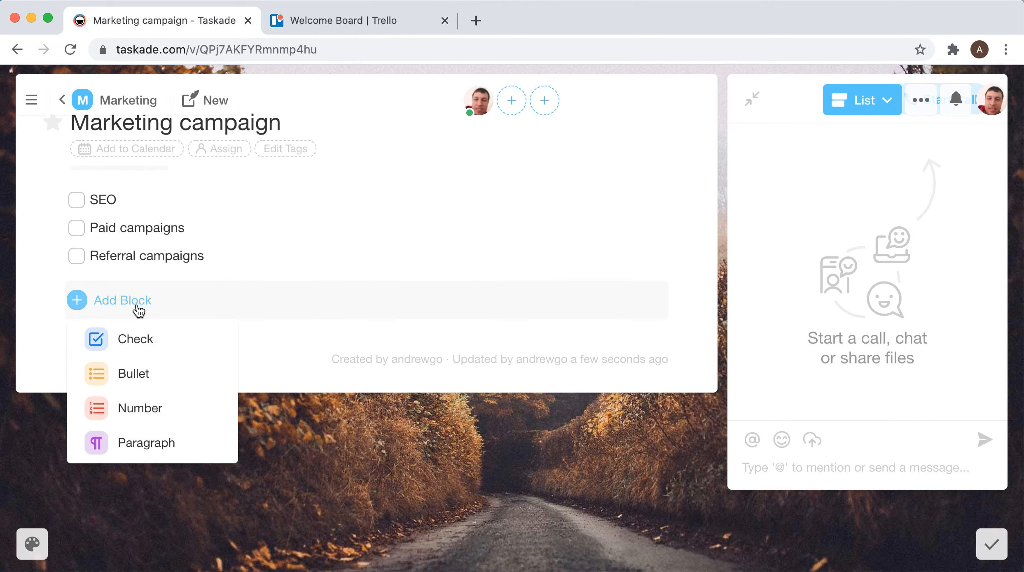
{"action": "left_click", "coordinate": [135, 380]}
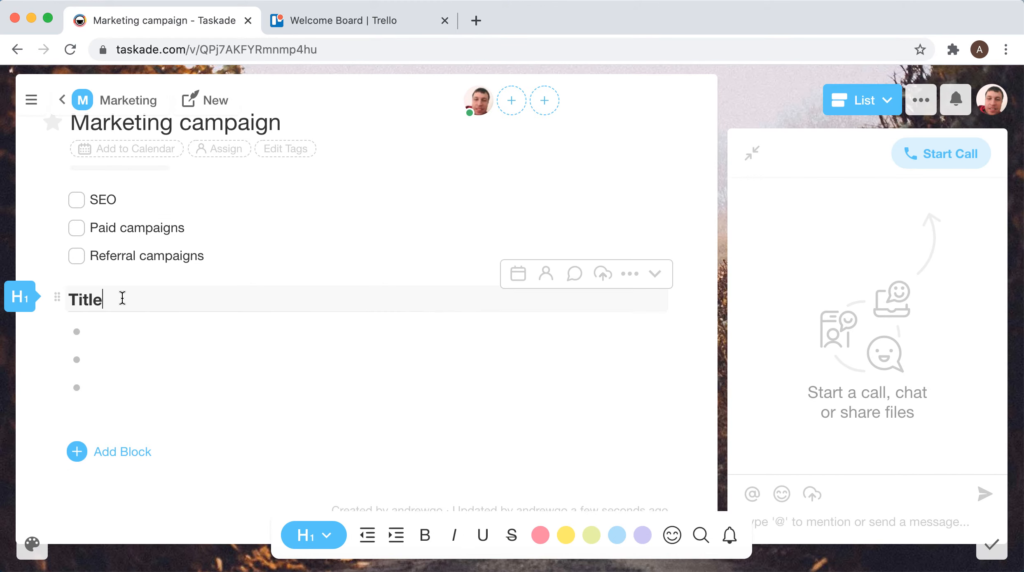
{"action": "left_click_drag", "start_coordinate": [107, 298], "coordinate": [67, 304]}
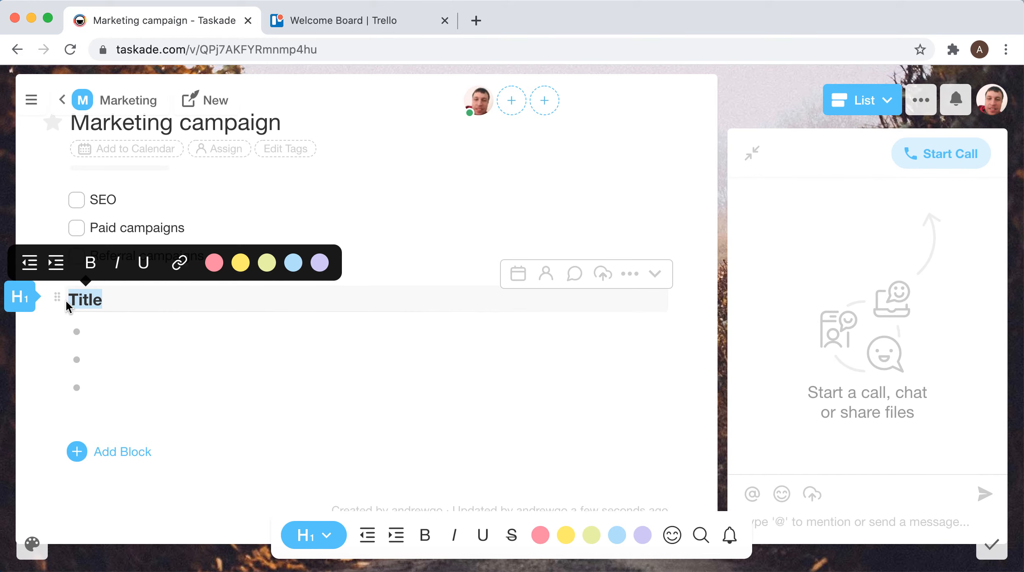
{"action": "type", "text": "Facebook"}
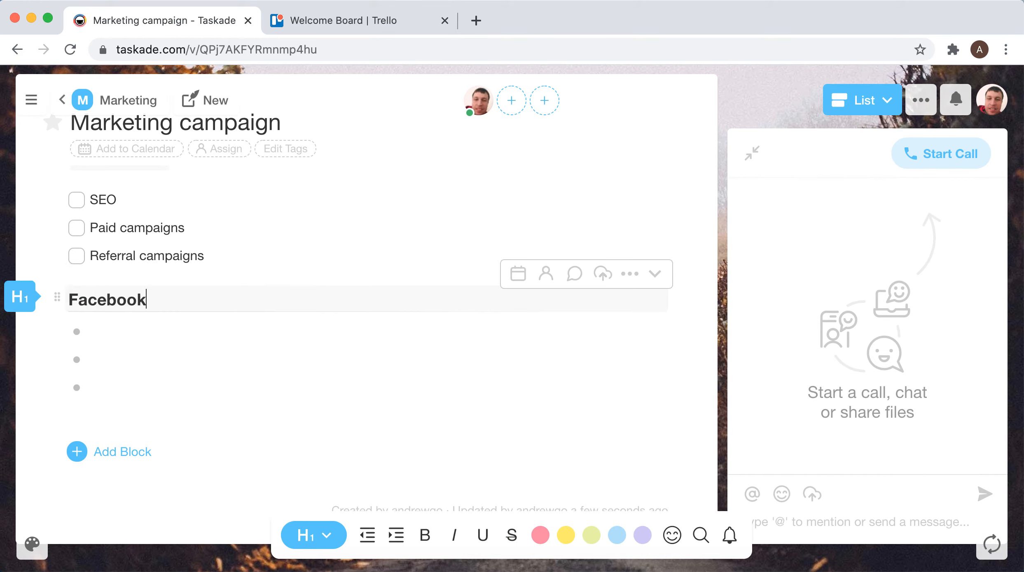
{"action": "type", "text": " ads"}
Fill the three bullets under Facebook ads with "retargeting", "lookalike audience" and "custom intent".
{"action": "left_click", "coordinate": [115, 332]}
{"action": "type", "text": "retargeting"}
{"action": "left_click", "coordinate": [121, 357]}
{"action": "type", "text": "lookali"}
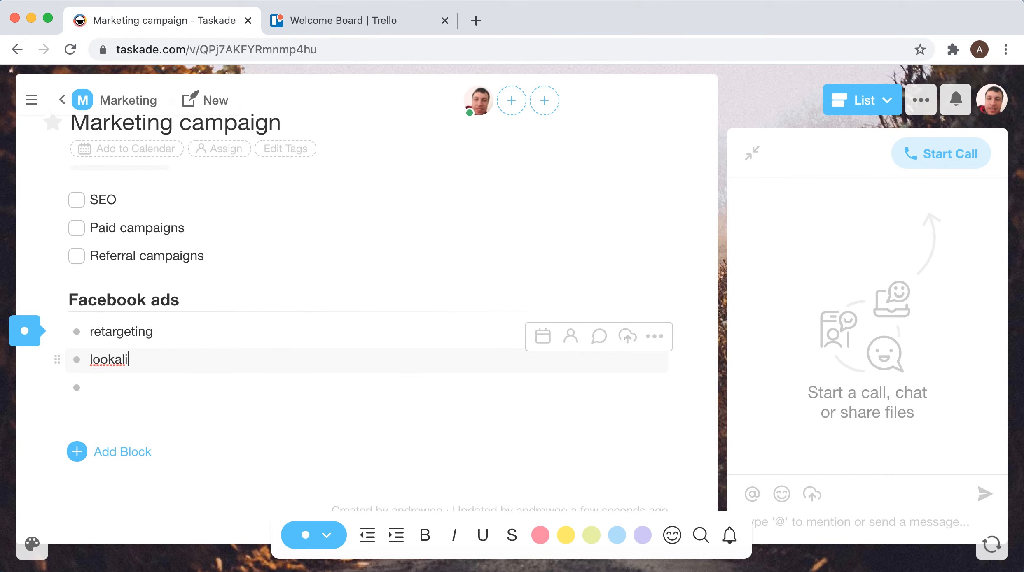
{"action": "type", "text": "ke audience"}
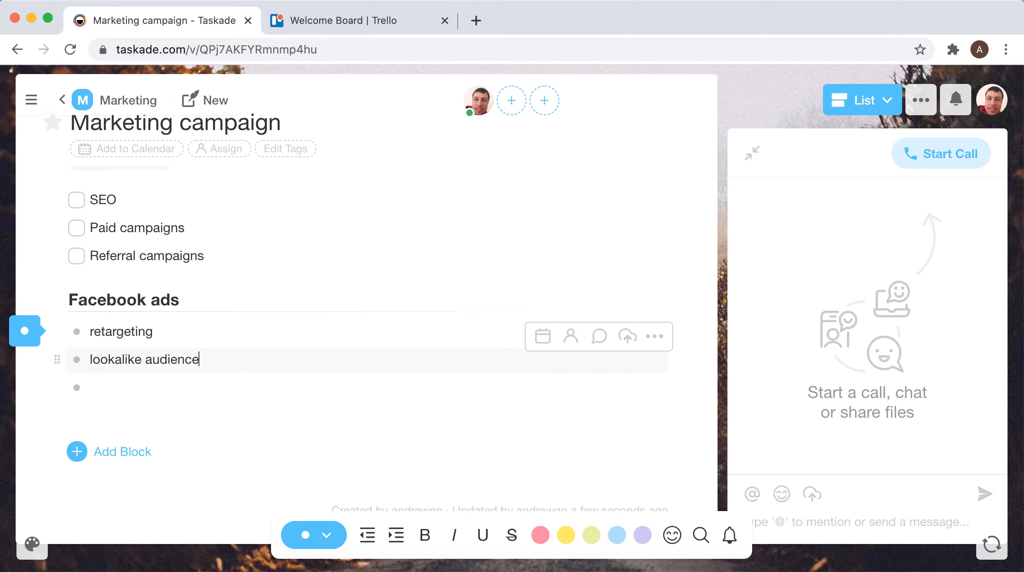
{"action": "left_click", "coordinate": [114, 386]}
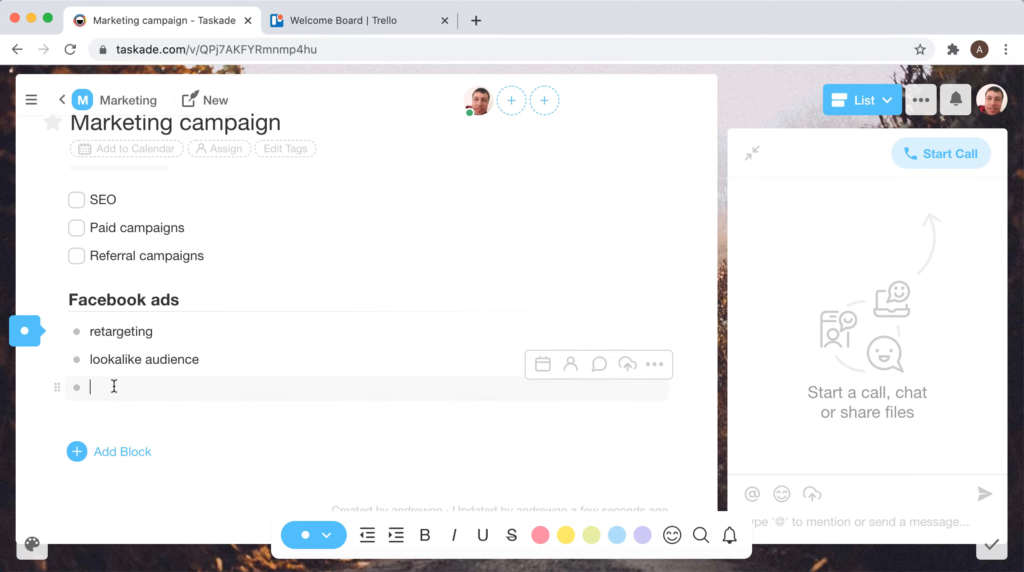
{"action": "type", "text": "custom intent"}
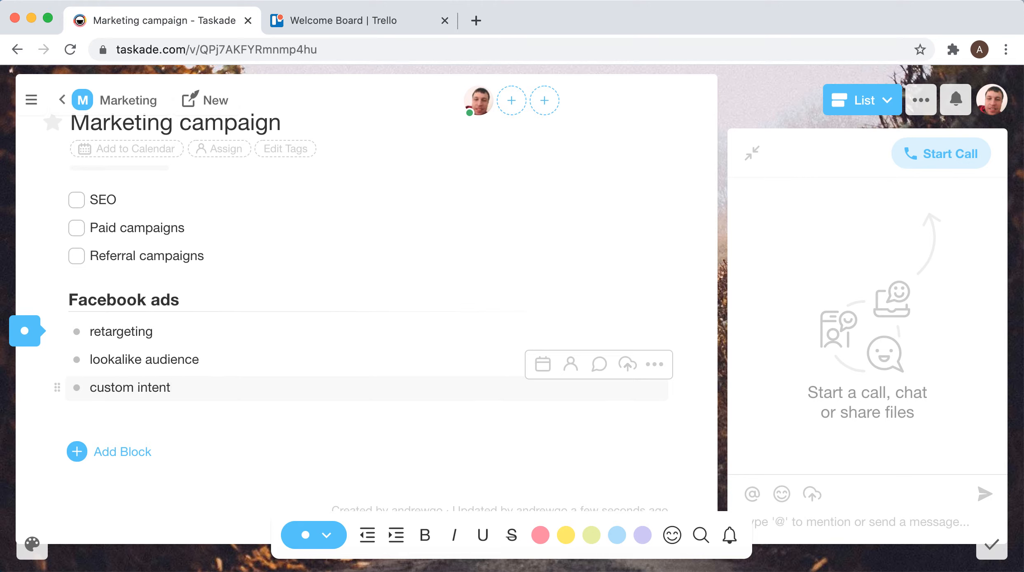
Extend the project title to read "Marketing campaign #1".
{"action": "left_click", "coordinate": [284, 122]}
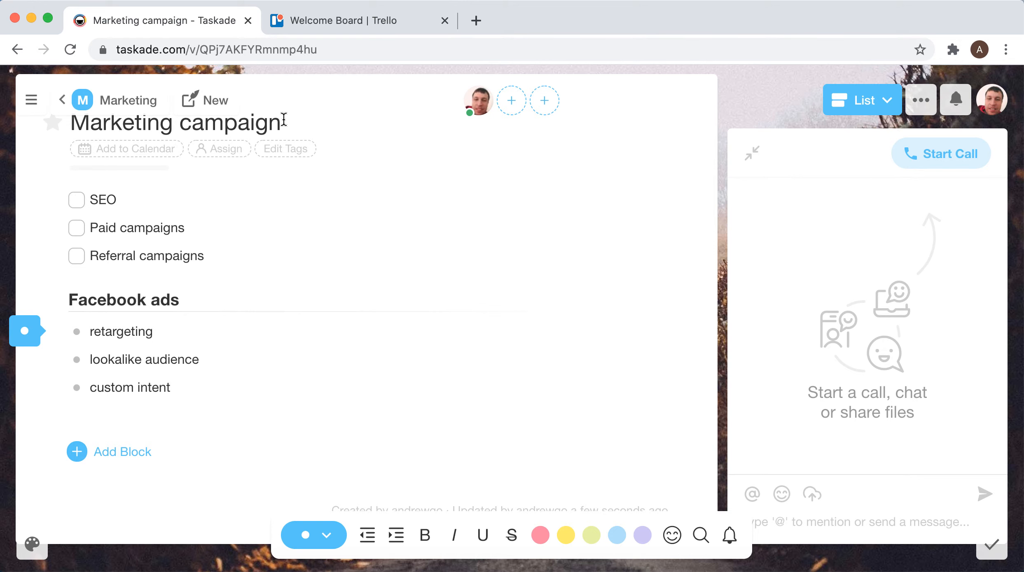
{"action": "type", "text": "#1"}
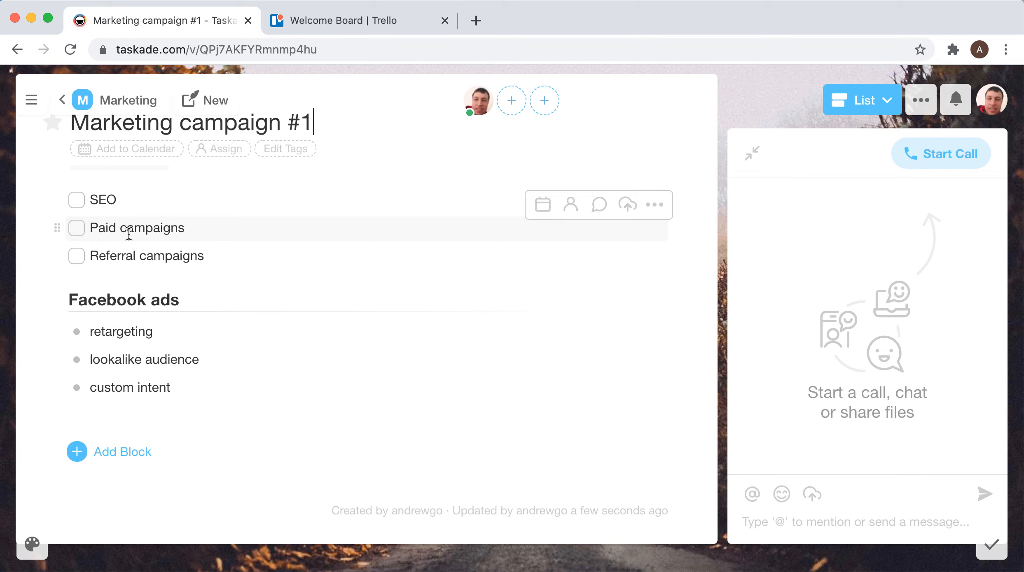
Post the comment "we need to consider linkedin" on the Paid campaigns task.
{"action": "mouse_move", "coordinate": [61, 230]}
{"action": "left_mouse_down"}
{"action": "mouse_move", "coordinate": [62, 192]}
{"action": "mouse_move", "coordinate": [58, 212]}
{"action": "left_mouse_up"}
{"action": "left_click", "coordinate": [599, 206]}
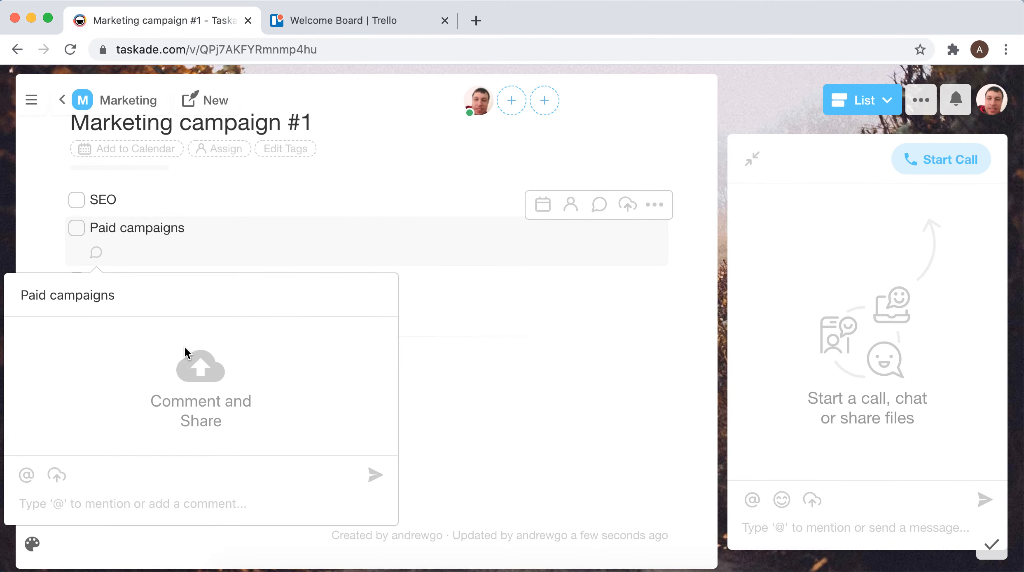
{"action": "left_click", "coordinate": [169, 504]}
{"action": "type", "text": "we need to consi"}
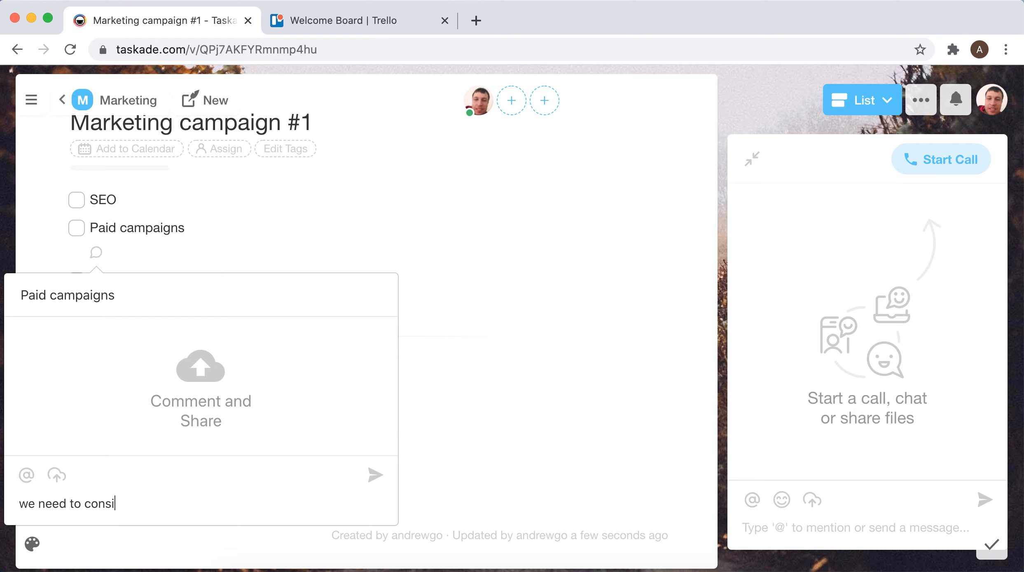
{"action": "type", "text": "der linkedin"}
{"action": "key", "text": "Return"}
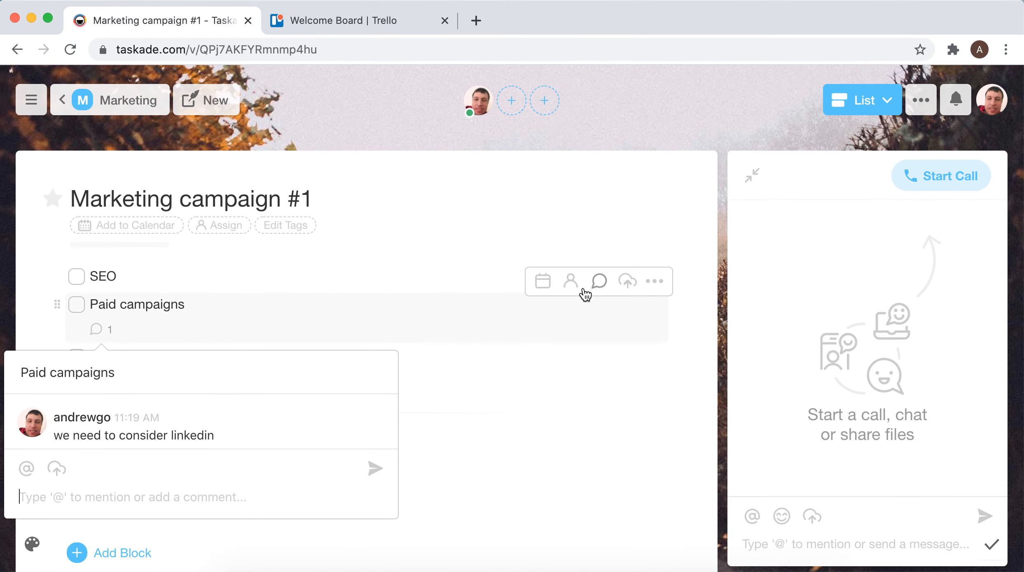
View the assignee choices for the Paid campaigns task and mark the task with the red highlight colour.
{"action": "left_click", "coordinate": [578, 291]}
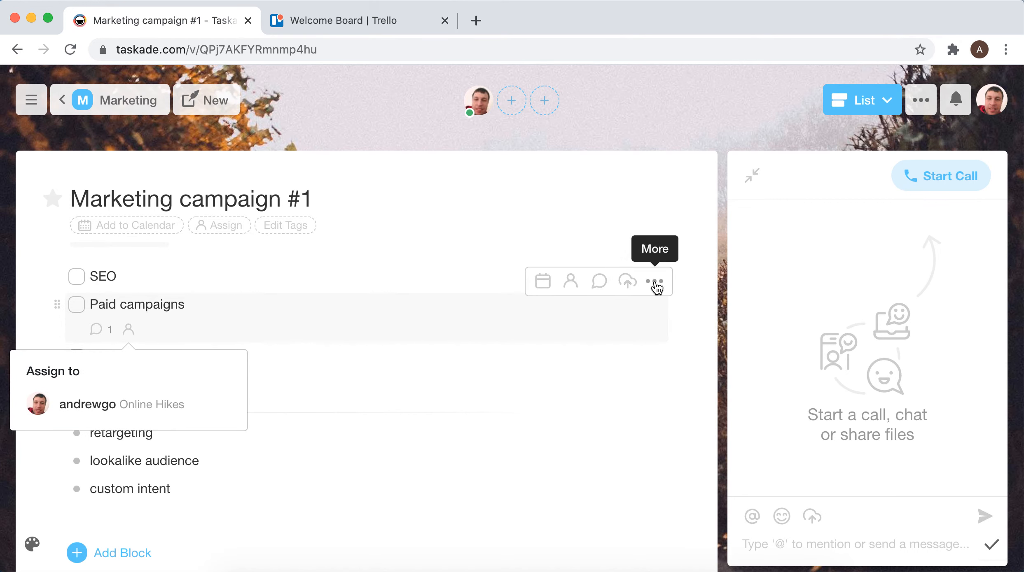
{"action": "left_click", "coordinate": [655, 282]}
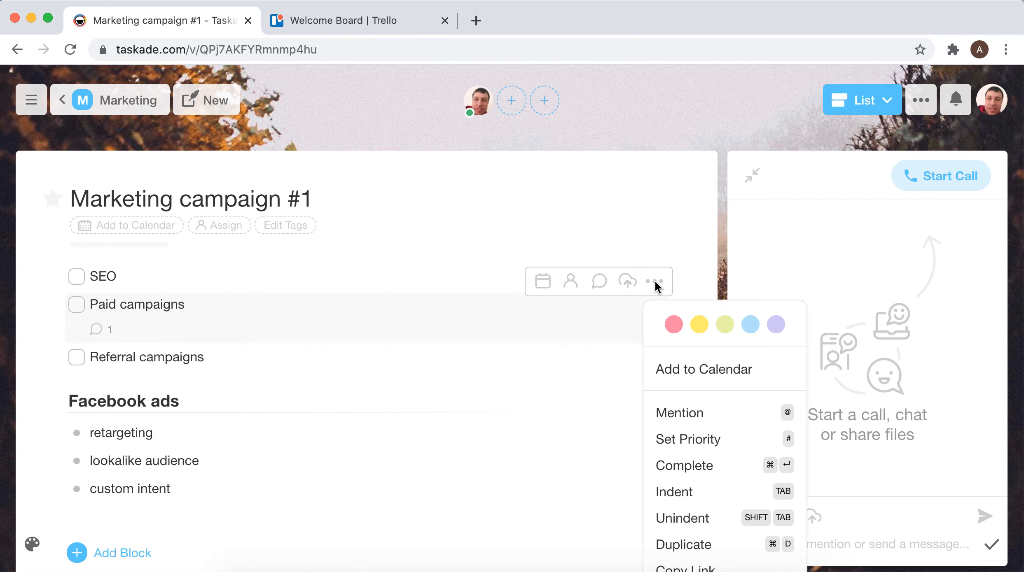
{"action": "left_click", "coordinate": [671, 325]}
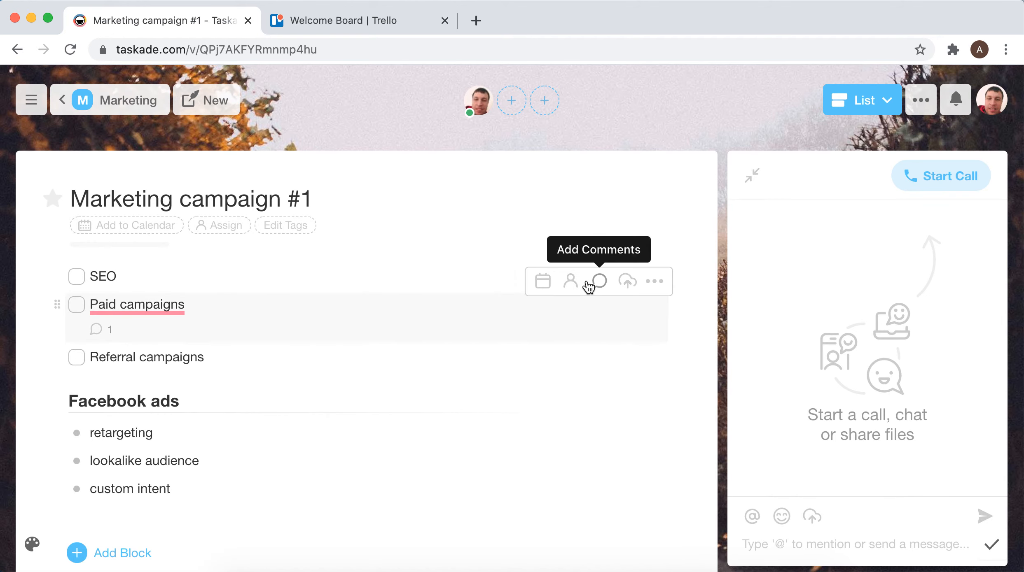
Examine the priority levels and the other actions available for the Paid campaigns task.
{"action": "left_click", "coordinate": [653, 291]}
{"action": "mouse_move", "coordinate": [680, 441]}
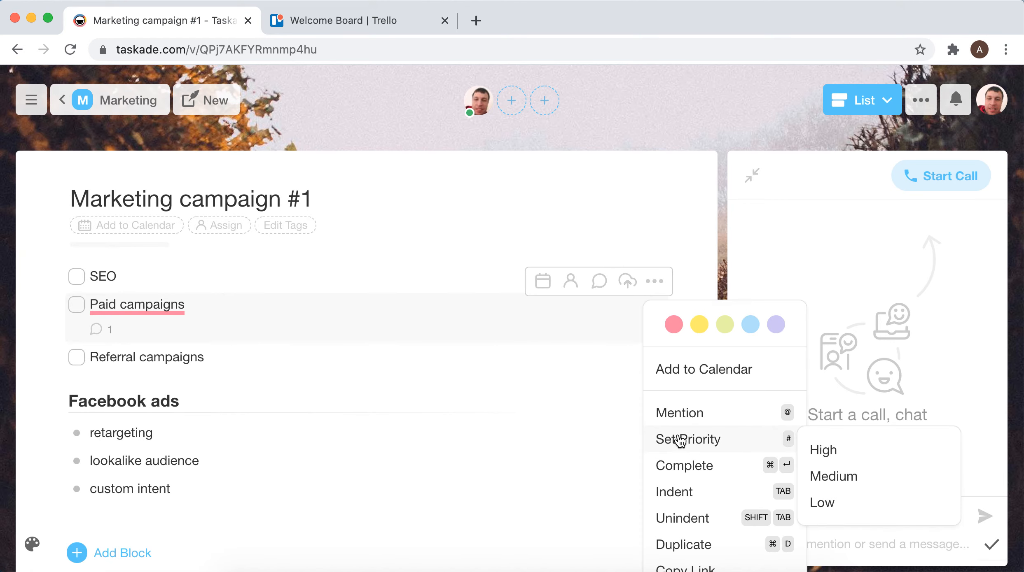
{"action": "scroll", "coordinate": [680, 440], "scroll_direction": "down", "scroll_amount": 3}
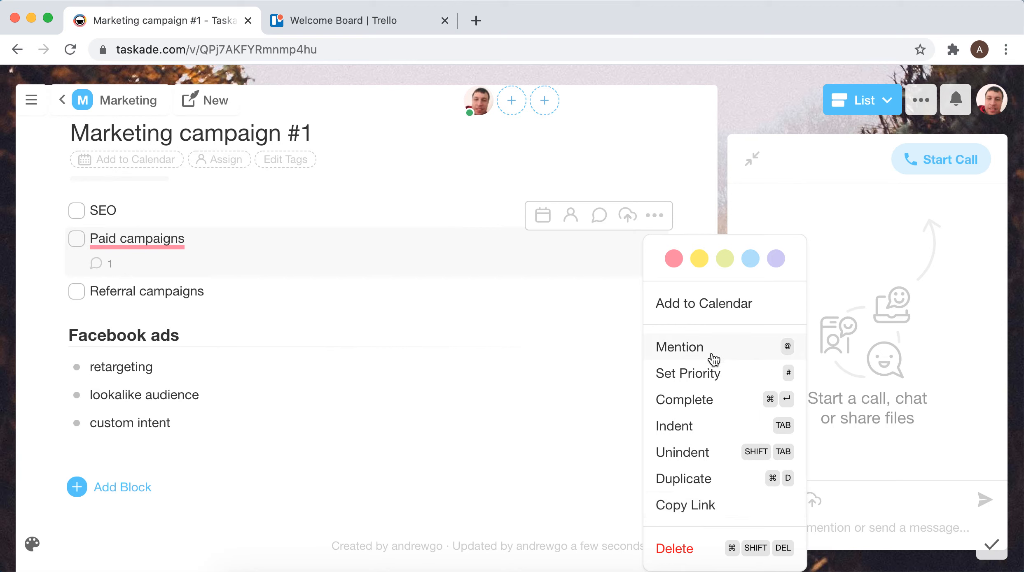
{"action": "left_click", "coordinate": [536, 354]}
{"action": "left_click", "coordinate": [800, 529]}
{"action": "type", "text": "@t"}
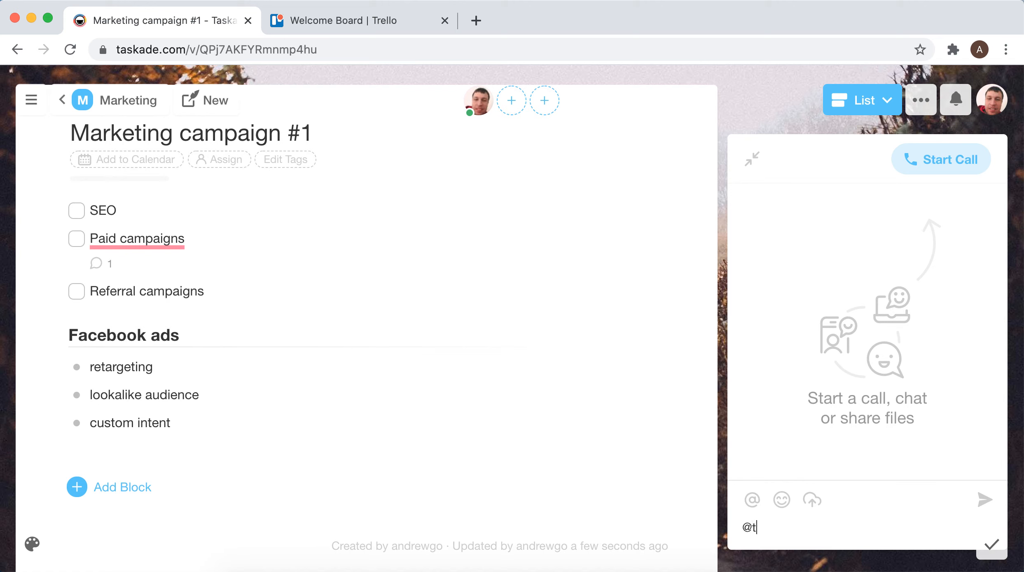
{"action": "type", "text": "askadeteam"}
{"action": "key", "text": "Return"}
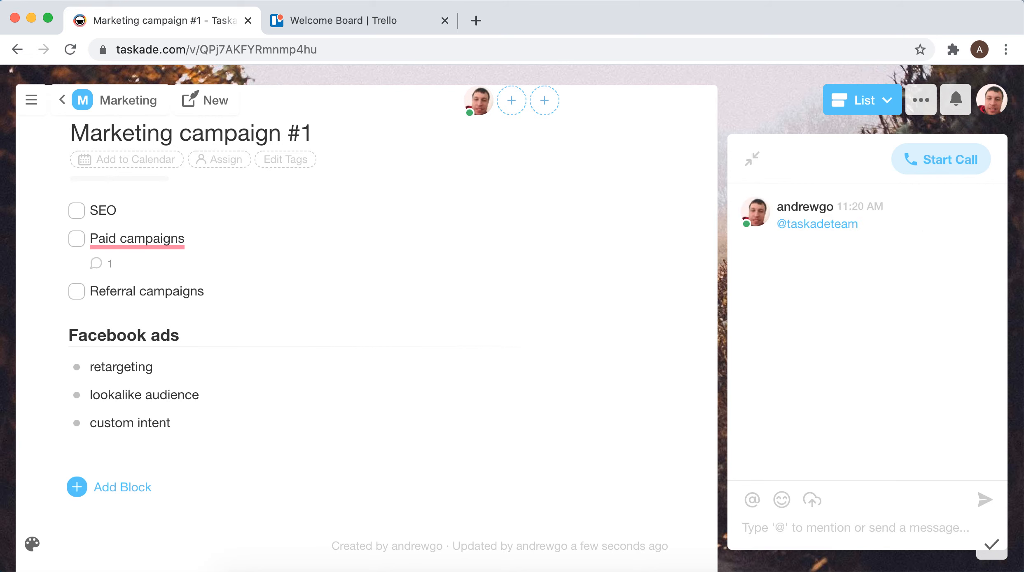
Send the message "hey please create lookalike audience" in the project chat.
{"action": "type", "text": "hey please do"}
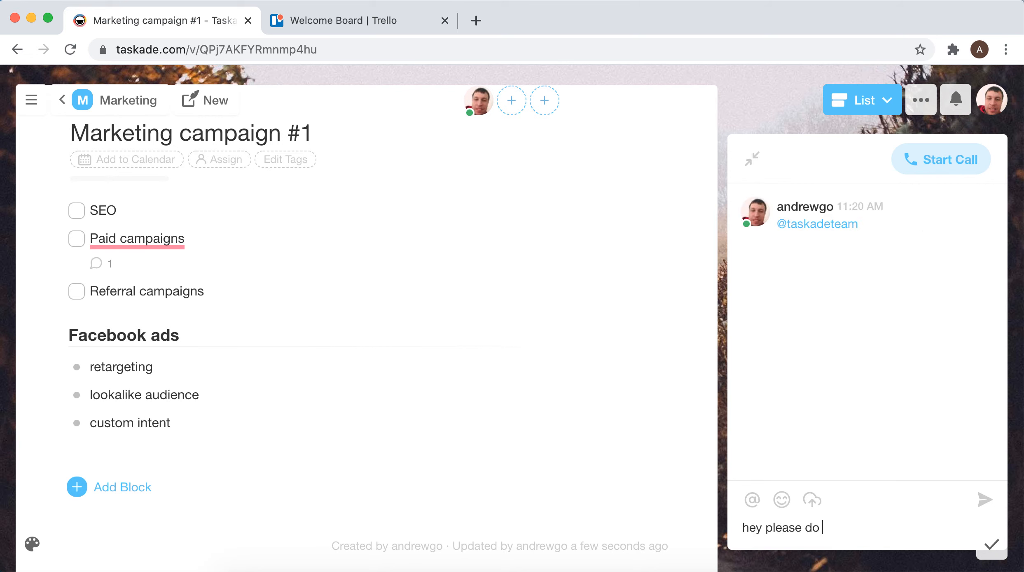
{"action": "type", "text": " lookalike audi"}
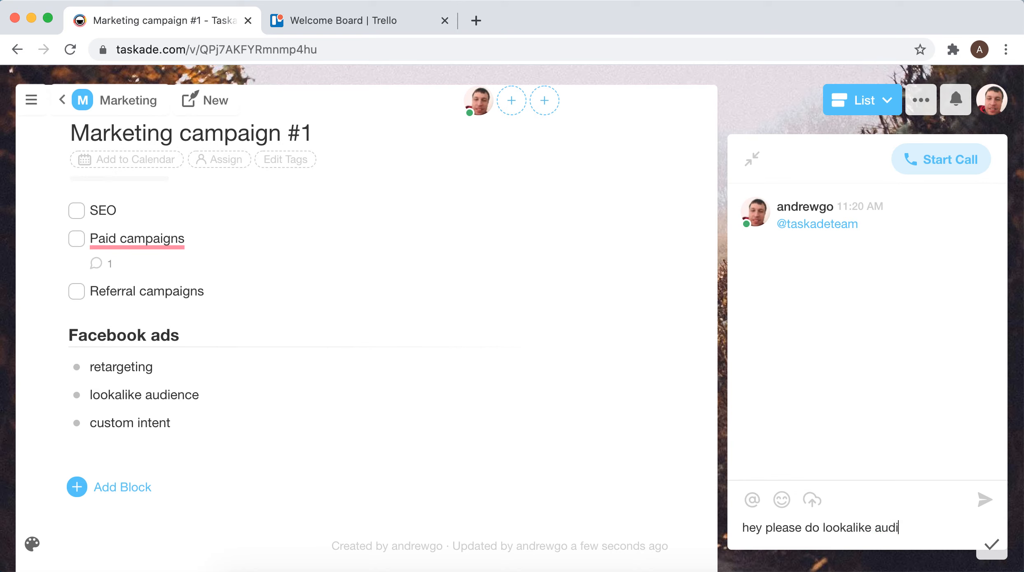
{"action": "type", "text": "nce"}
{"action": "left_click", "coordinate": [818, 528]}
{"action": "key", "text": "BackSpace"}
{"action": "key", "text": "BackSpace"}
{"action": "type", "text": "create"}
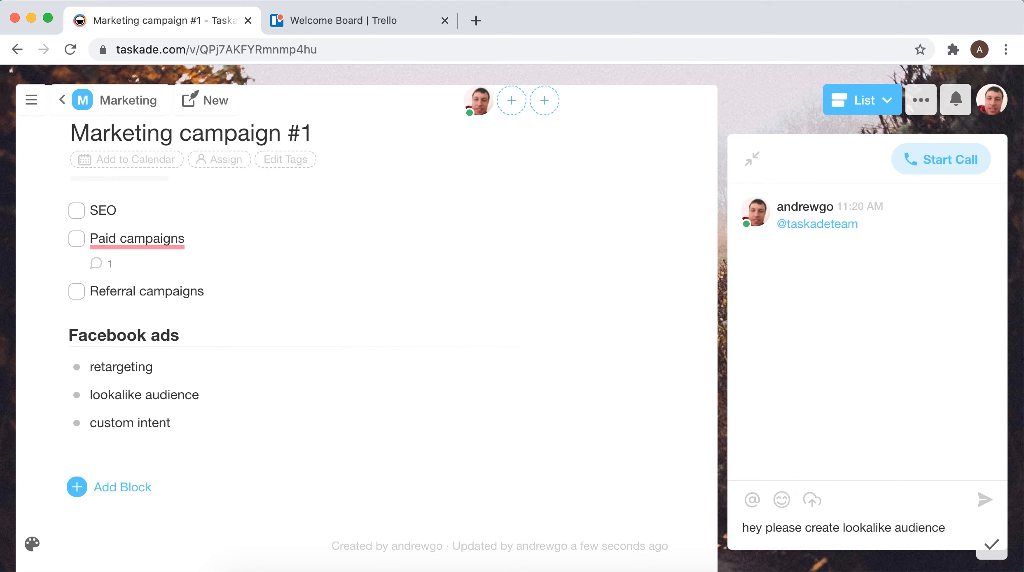
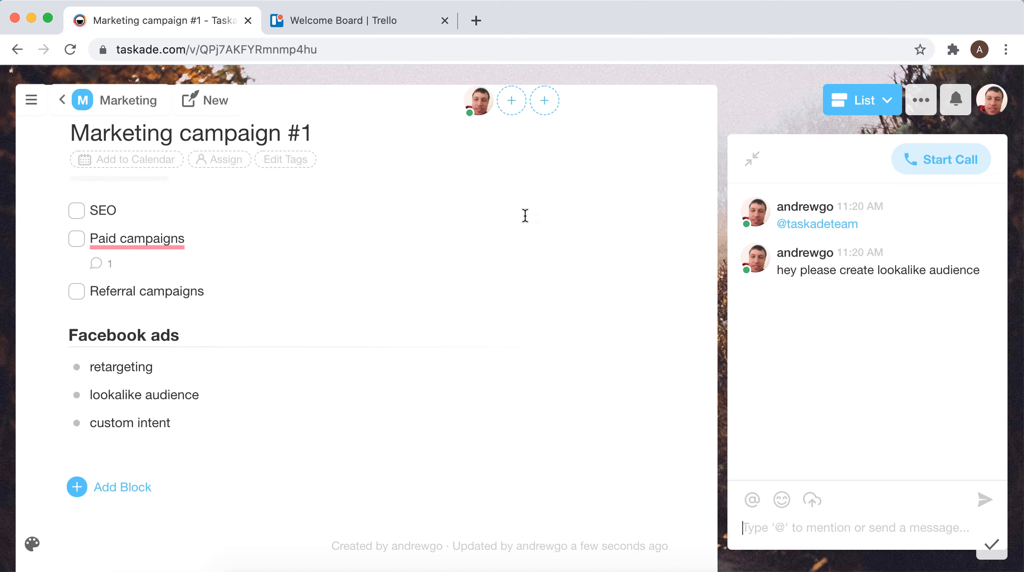
Show the project in the Board view and look through all of its columns.
{"action": "scroll", "coordinate": [524, 215], "scroll_direction": "up", "scroll_amount": 2}
{"action": "left_click", "coordinate": [870, 103]}
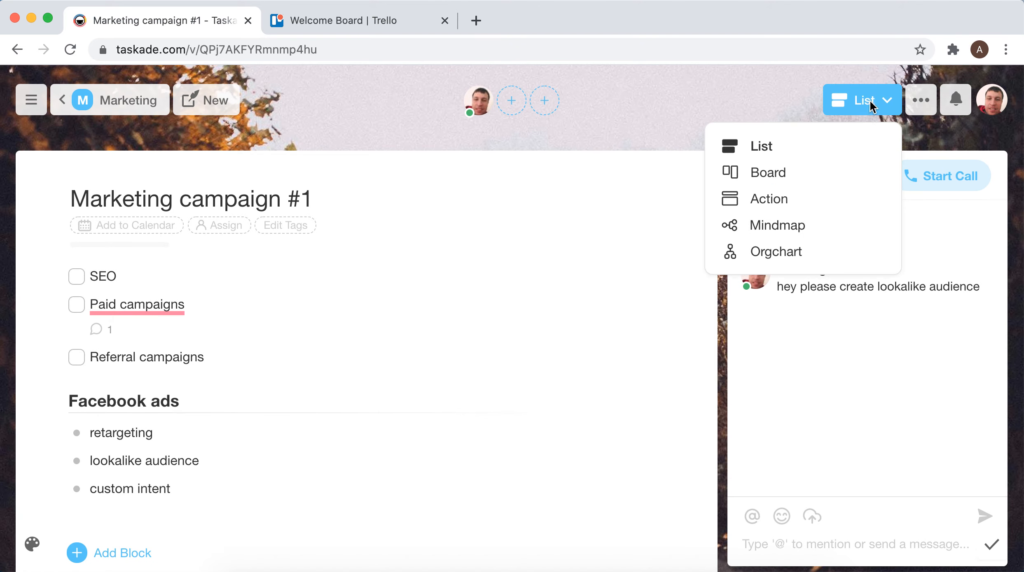
{"action": "left_click", "coordinate": [795, 176]}
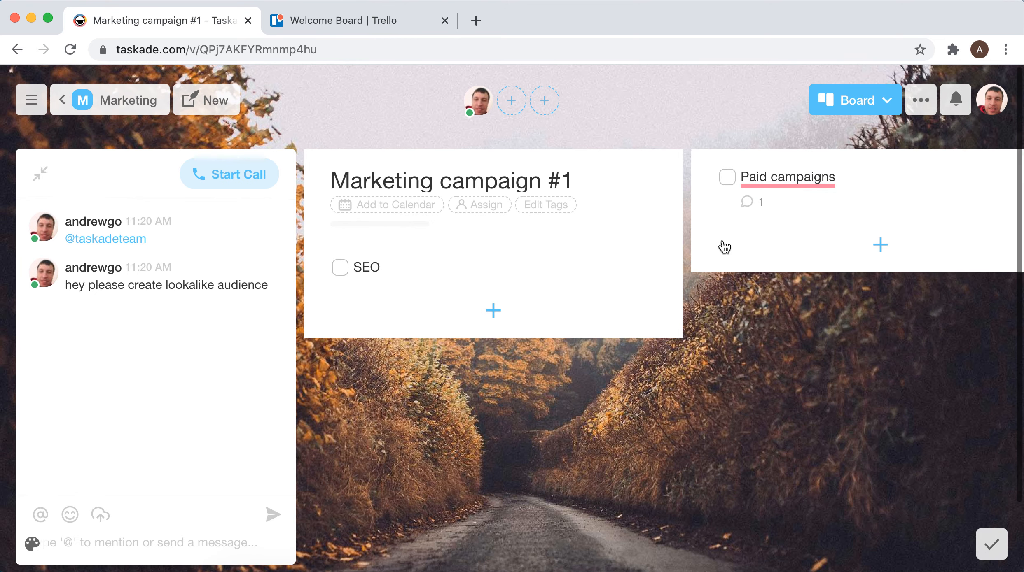
{"action": "scroll", "coordinate": [725, 246], "scroll_direction": "right", "scroll_amount": 5}
{"action": "scroll", "coordinate": [723, 246], "scroll_direction": "right", "scroll_amount": 5}
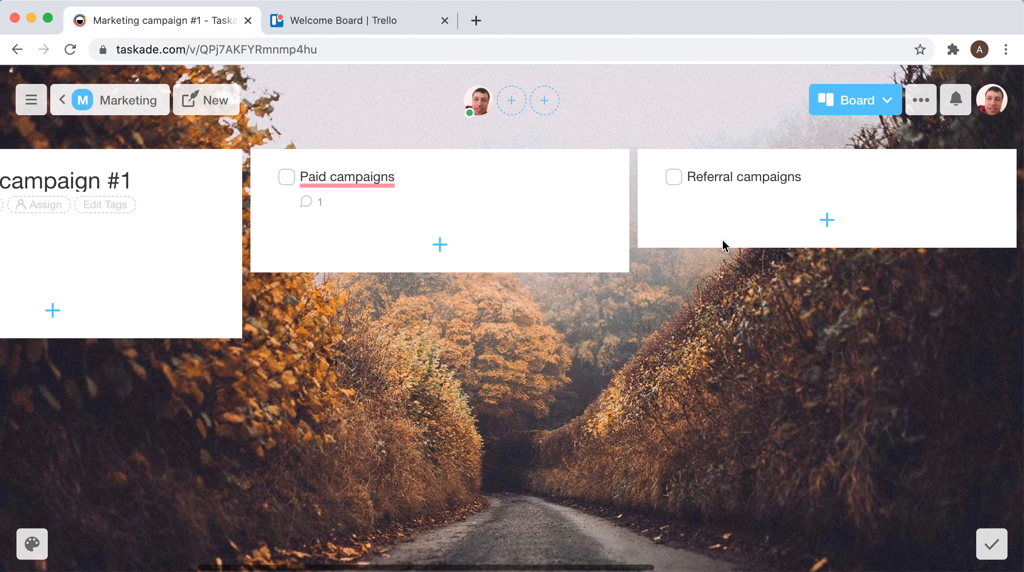
{"action": "scroll", "coordinate": [723, 246], "scroll_direction": "left", "scroll_amount": 7}
{"action": "scroll", "coordinate": [723, 246], "scroll_direction": "left", "scroll_amount": 4}
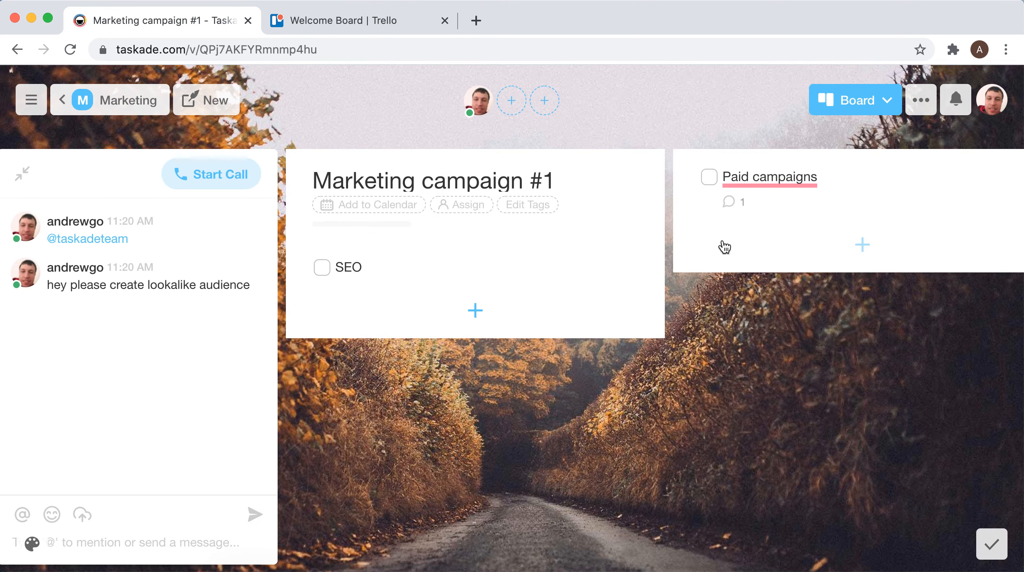
{"action": "scroll", "coordinate": [595, 212], "scroll_direction": "right", "scroll_amount": 15}
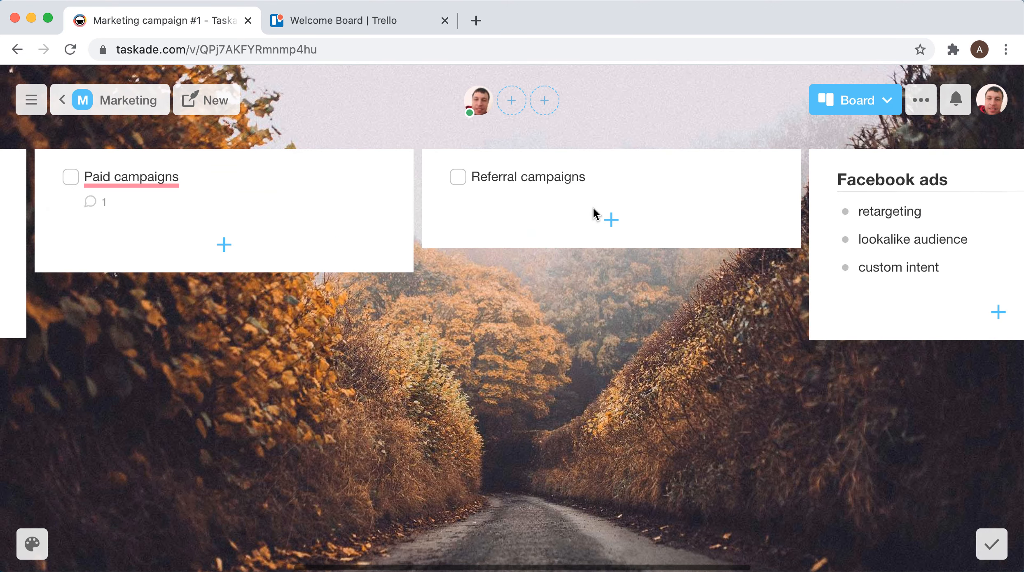
{"action": "scroll", "coordinate": [808, 245], "scroll_direction": "right", "scroll_amount": 7}
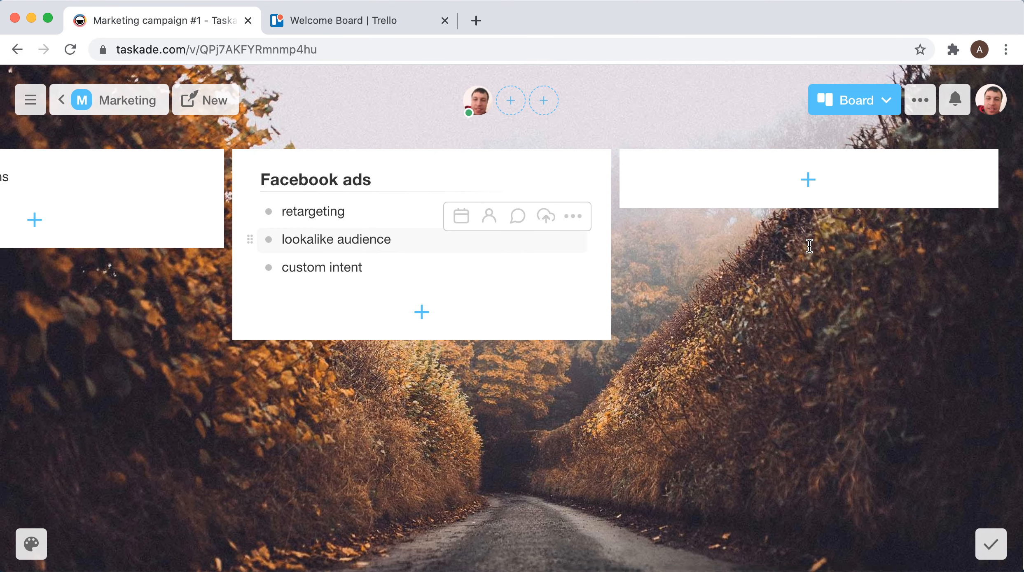
{"action": "scroll", "coordinate": [809, 245], "scroll_direction": "left", "scroll_amount": 5}
{"action": "scroll", "coordinate": [809, 246], "scroll_direction": "left", "scroll_amount": 5}
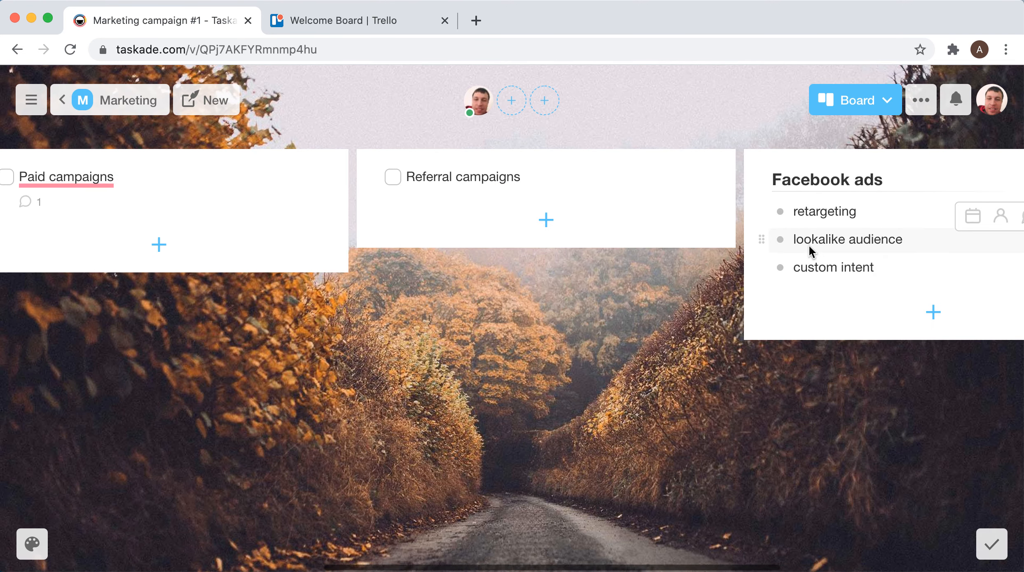
Show the project in the Action view and look over its task rows.
{"action": "left_click", "coordinate": [885, 100]}
{"action": "left_click", "coordinate": [769, 198]}
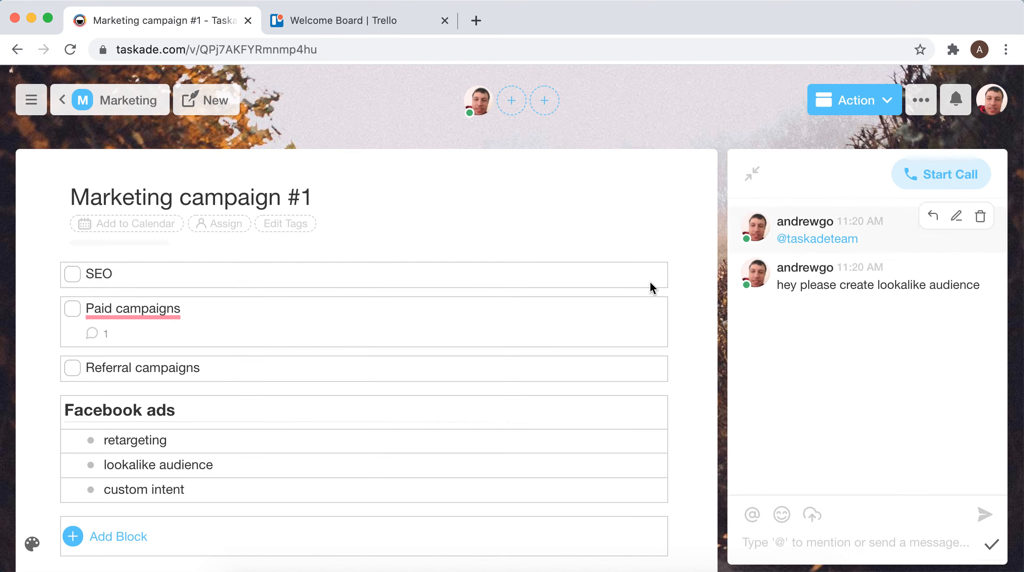
{"action": "scroll", "coordinate": [625, 288], "scroll_direction": "down", "scroll_amount": 2}
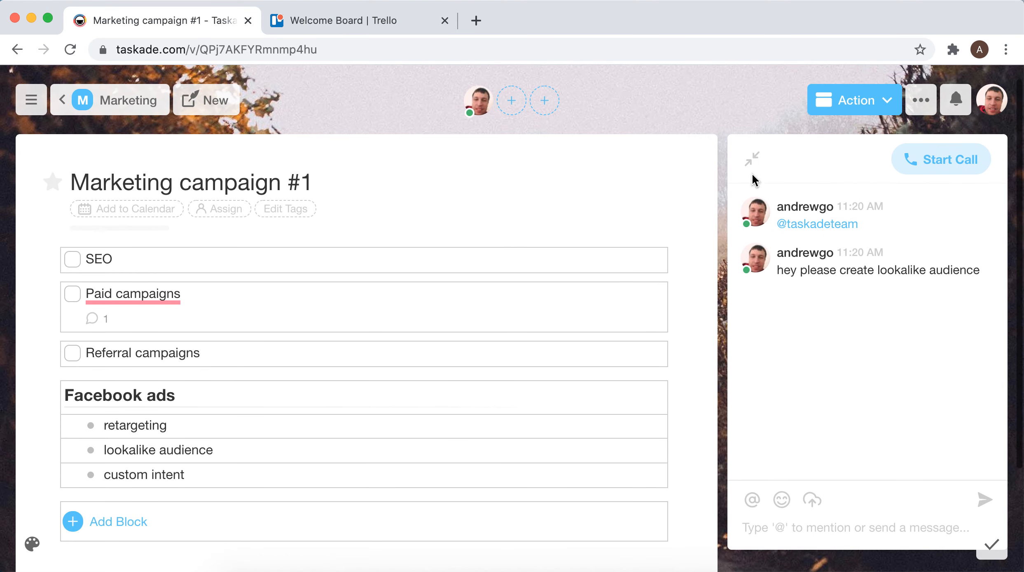
Show the project in the Mindmap view and look over its branches.
{"action": "left_click", "coordinate": [842, 108]}
{"action": "left_click", "coordinate": [774, 227]}
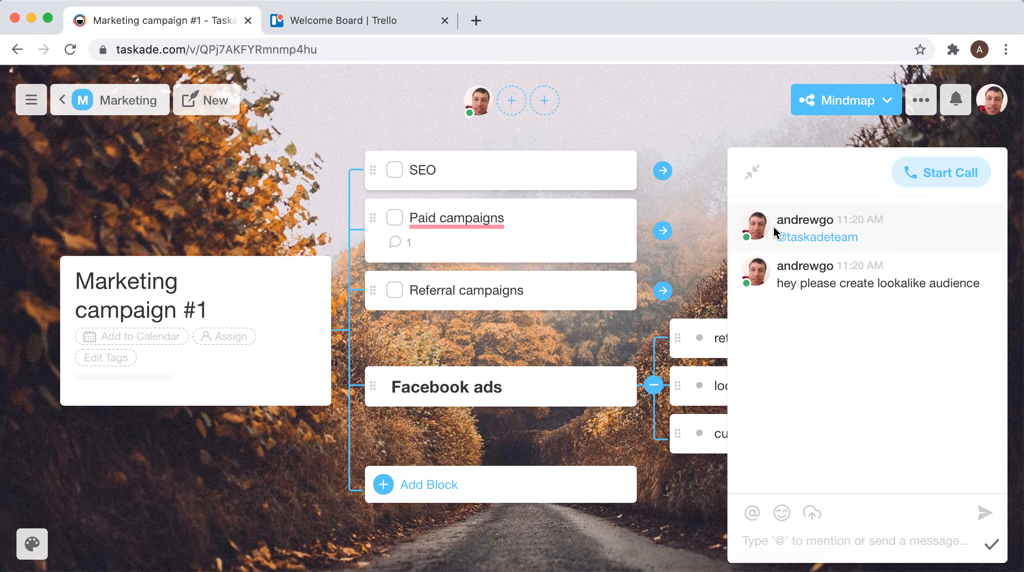
{"action": "scroll", "coordinate": [682, 312], "scroll_direction": "down", "scroll_amount": 2}
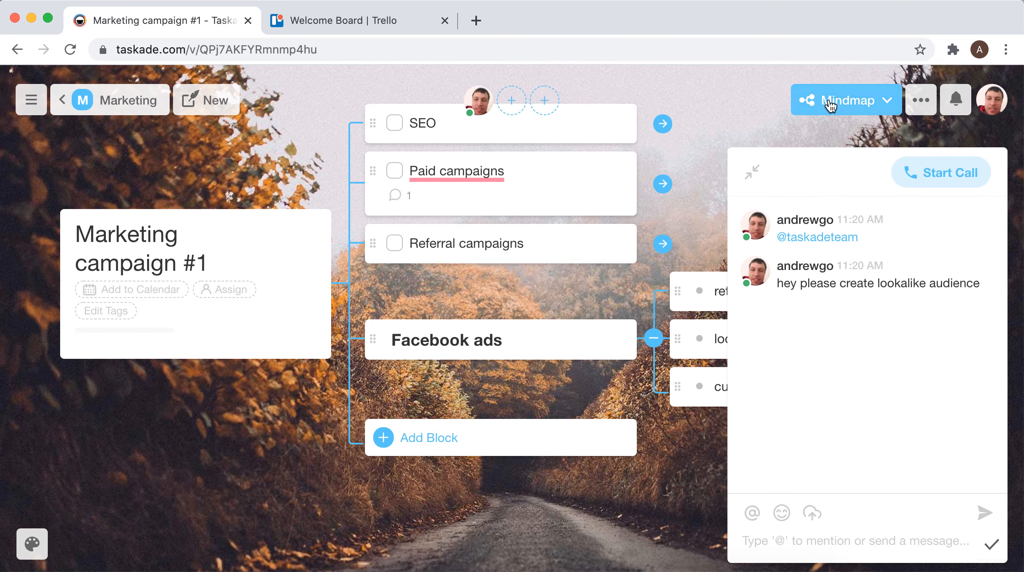
Look through the project's blocks in the Org Chart view and return the project to the List view.
{"action": "left_click", "coordinate": [814, 114]}
{"action": "left_click", "coordinate": [771, 249]}
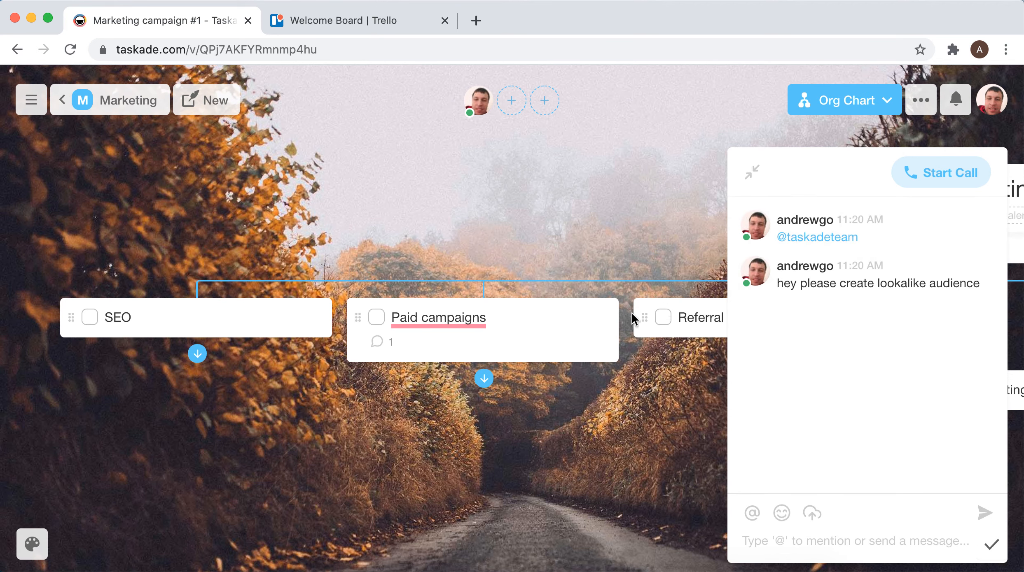
{"action": "scroll", "coordinate": [632, 318], "scroll_direction": "right", "scroll_amount": 15}
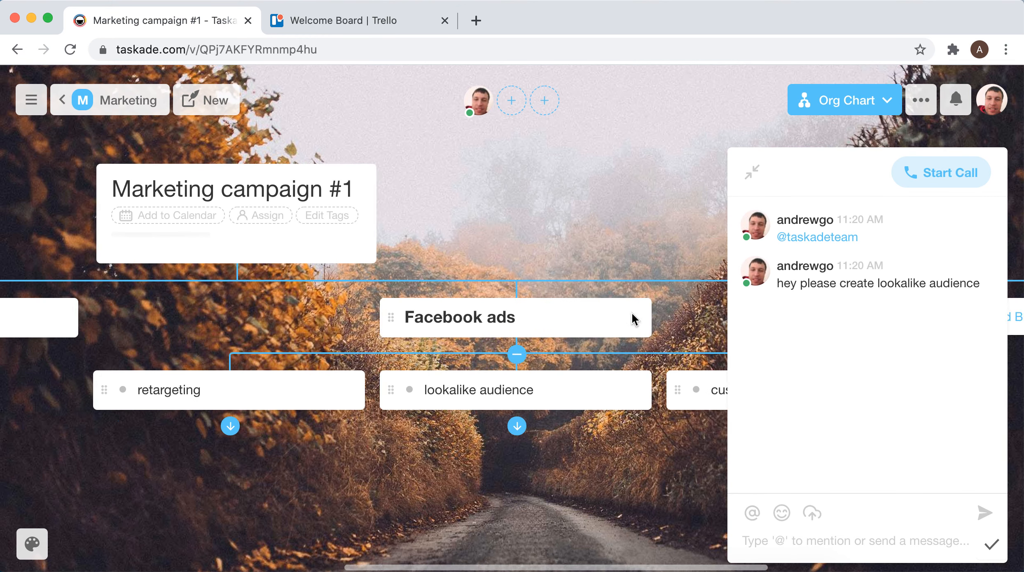
{"action": "scroll", "coordinate": [631, 313], "scroll_direction": "left", "scroll_amount": 20}
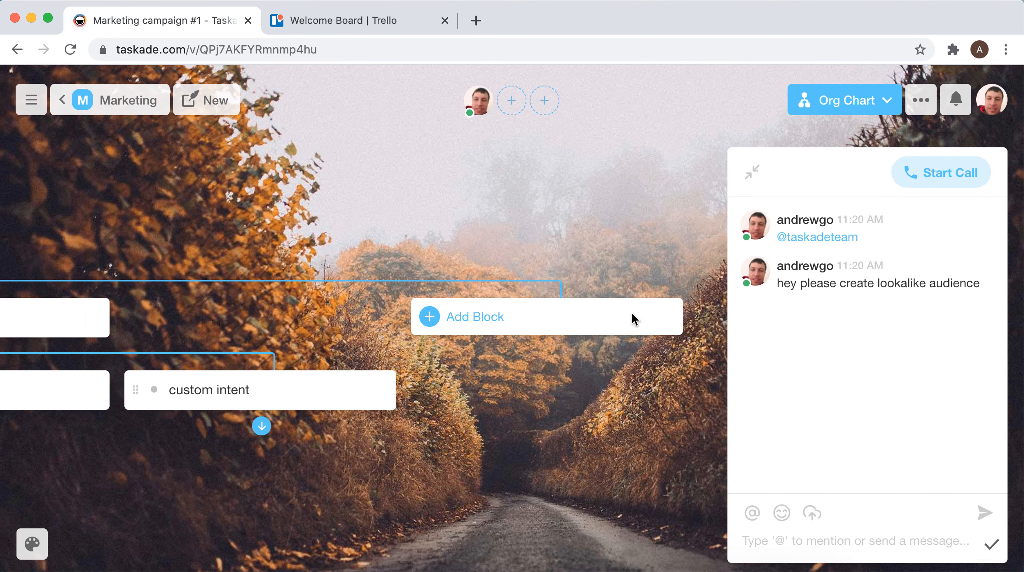
{"action": "scroll", "coordinate": [632, 313], "scroll_direction": "left", "scroll_amount": 5}
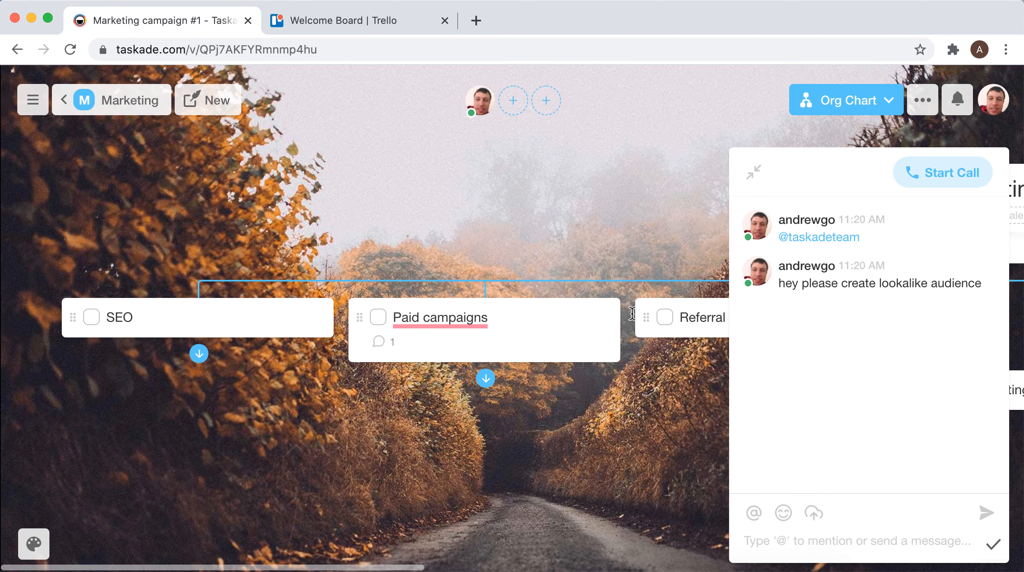
{"action": "left_click", "coordinate": [828, 100]}
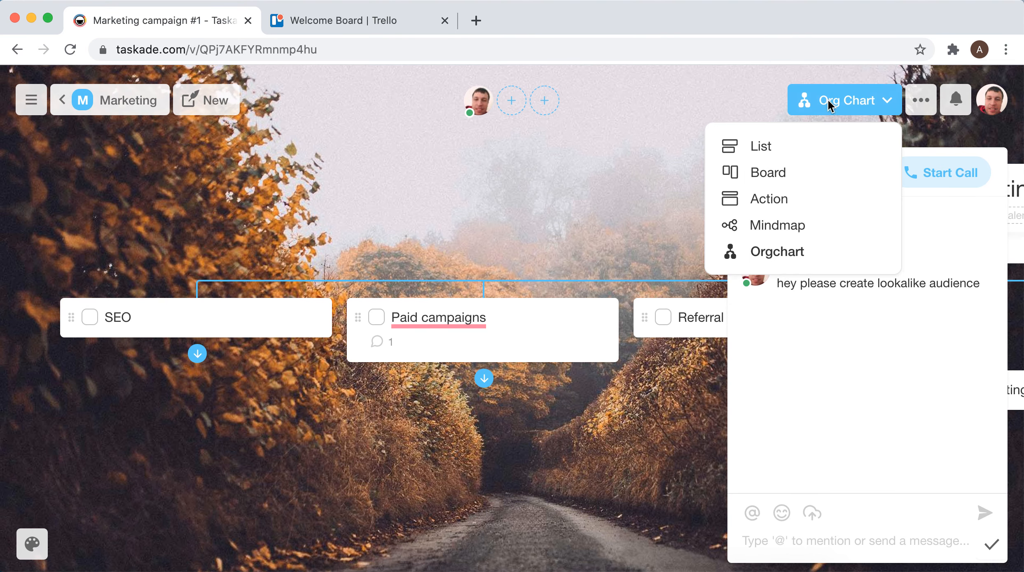
{"action": "left_click", "coordinate": [778, 146]}
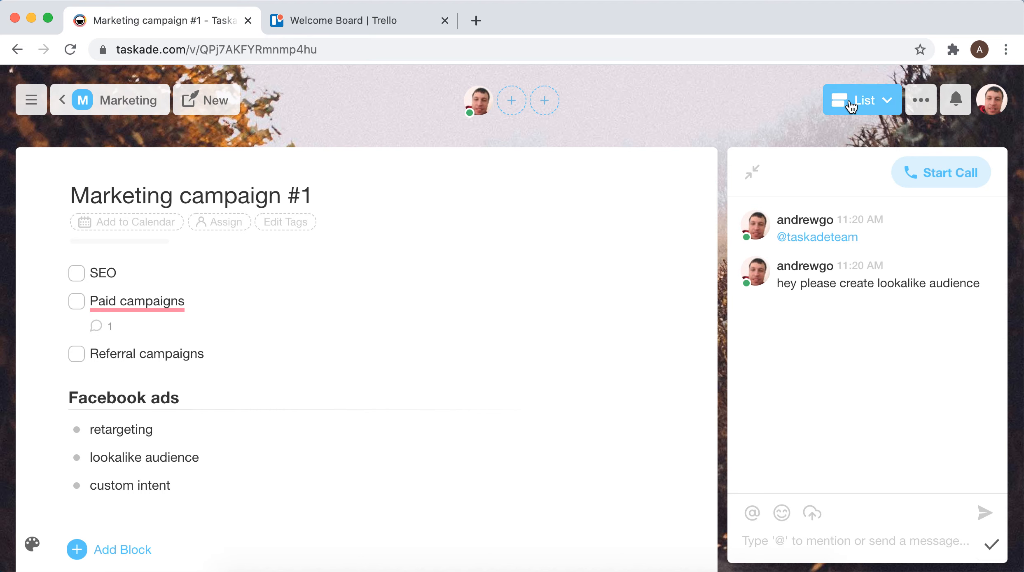
Browse the background images and set the background to the black-and-white Ferris wheel picture.
{"action": "left_click", "coordinate": [33, 545]}
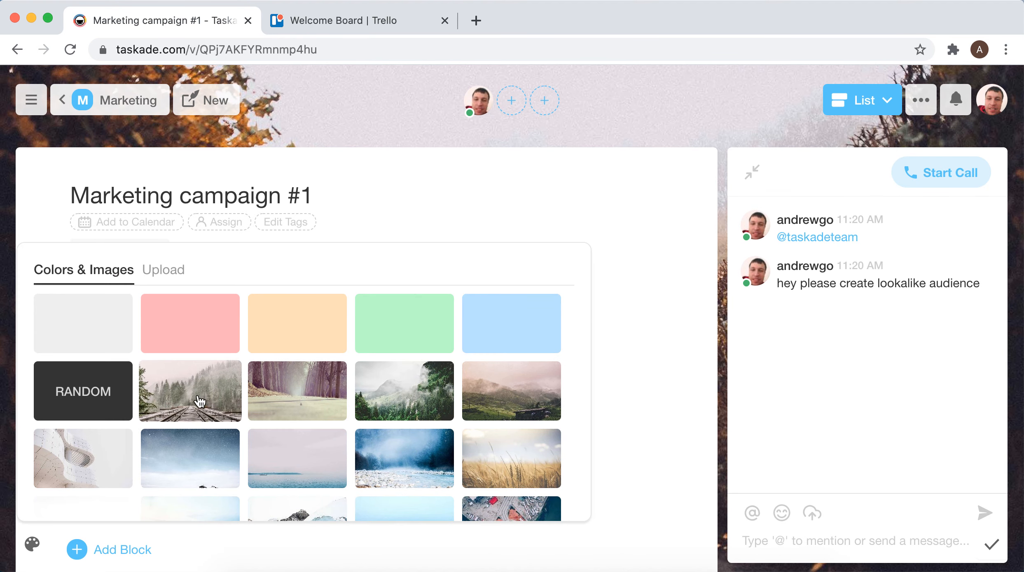
{"action": "left_click", "coordinate": [492, 404]}
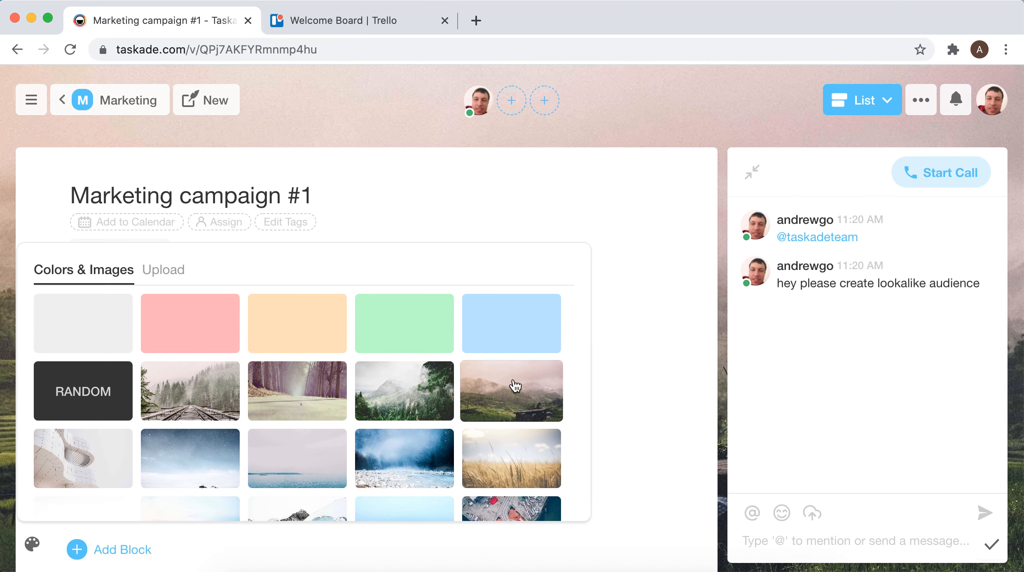
{"action": "scroll", "coordinate": [617, 313], "scroll_direction": "down", "scroll_amount": 2}
{"action": "scroll", "coordinate": [453, 422], "scroll_direction": "down", "scroll_amount": 5}
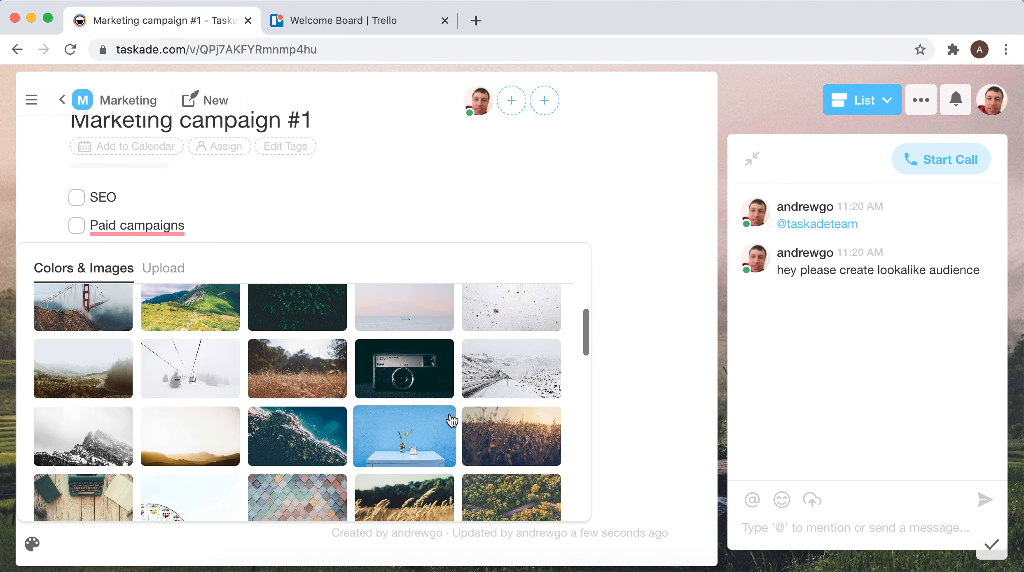
{"action": "scroll", "coordinate": [451, 420], "scroll_direction": "down", "scroll_amount": 5}
{"action": "left_click", "coordinate": [167, 363]}
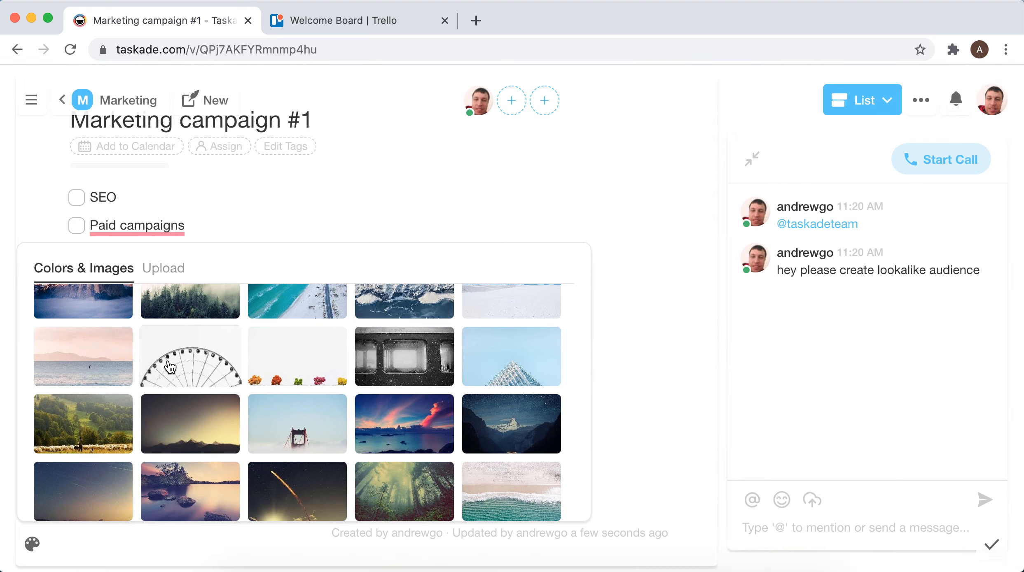
Leave the project and create a salmon-coloured workspace named "Development" without inviting any members.
{"action": "left_click", "coordinate": [62, 100]}
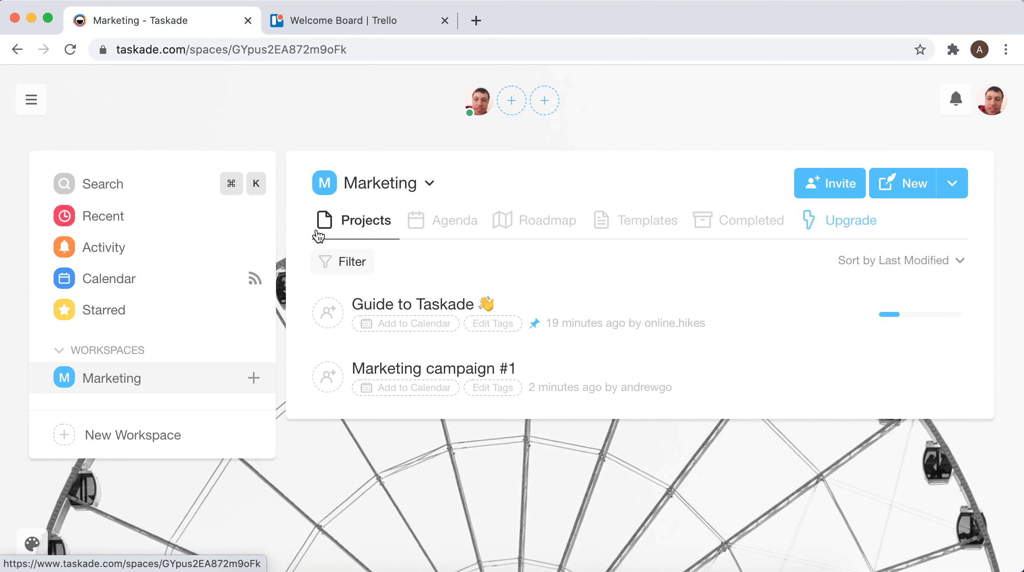
{"action": "left_click", "coordinate": [143, 438]}
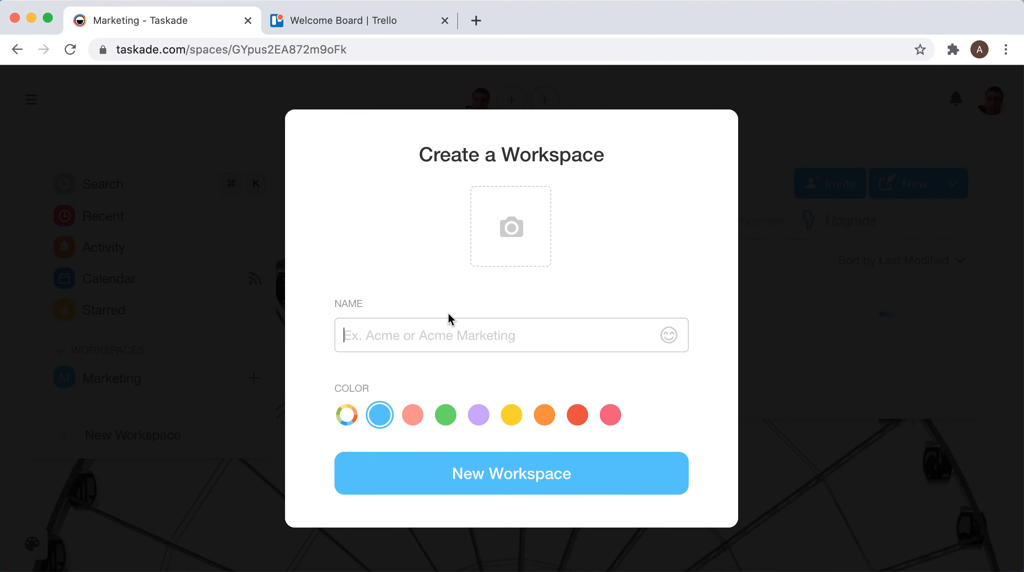
{"action": "type", "text": "Development"}
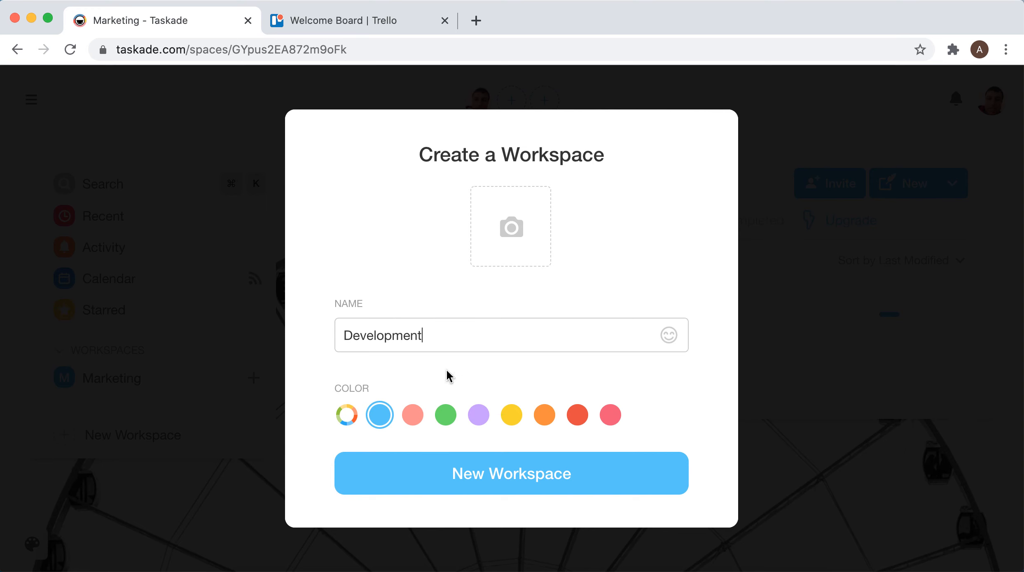
{"action": "left_click", "coordinate": [415, 417]}
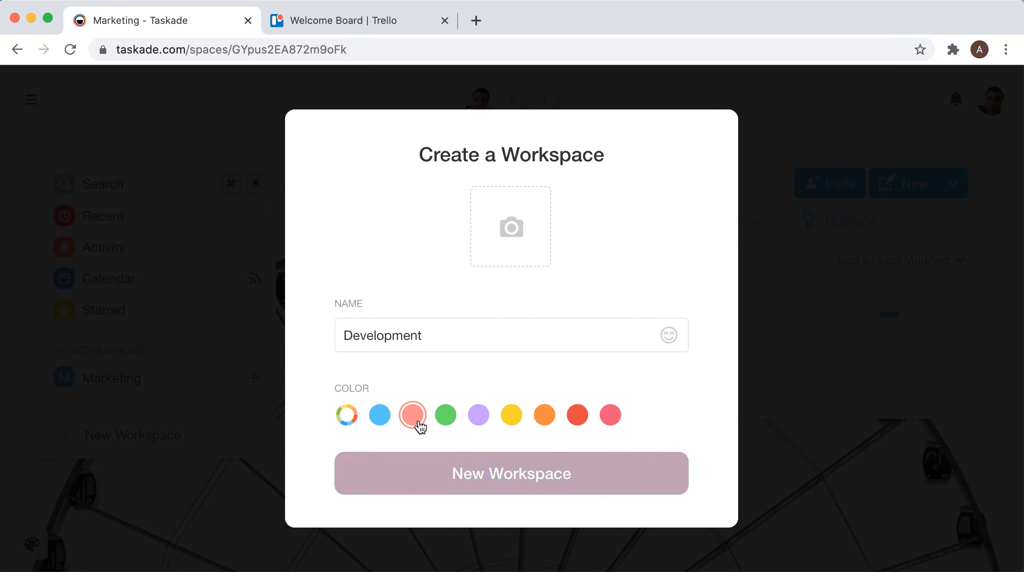
{"action": "left_click", "coordinate": [495, 477]}
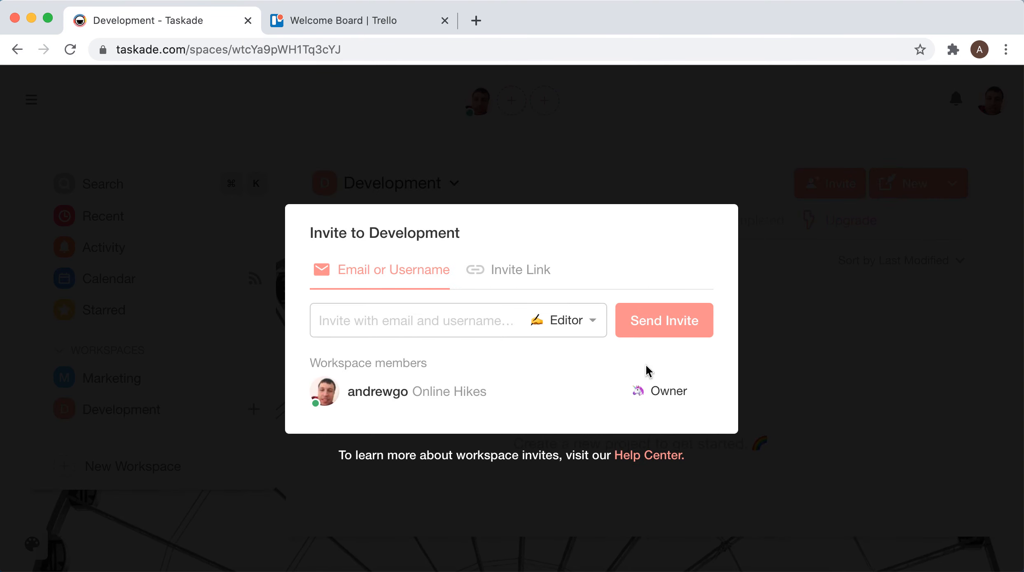
{"action": "left_click", "coordinate": [775, 300]}
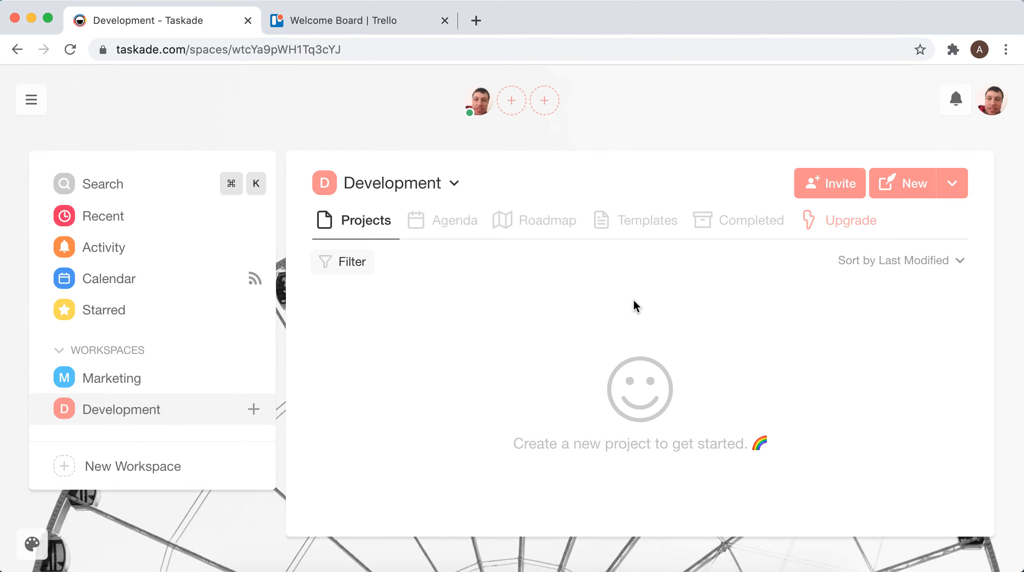
View the Agenda of the Development workspace, and the Agenda and Roadmap of the Marketing workspace.
{"action": "left_click", "coordinate": [438, 226]}
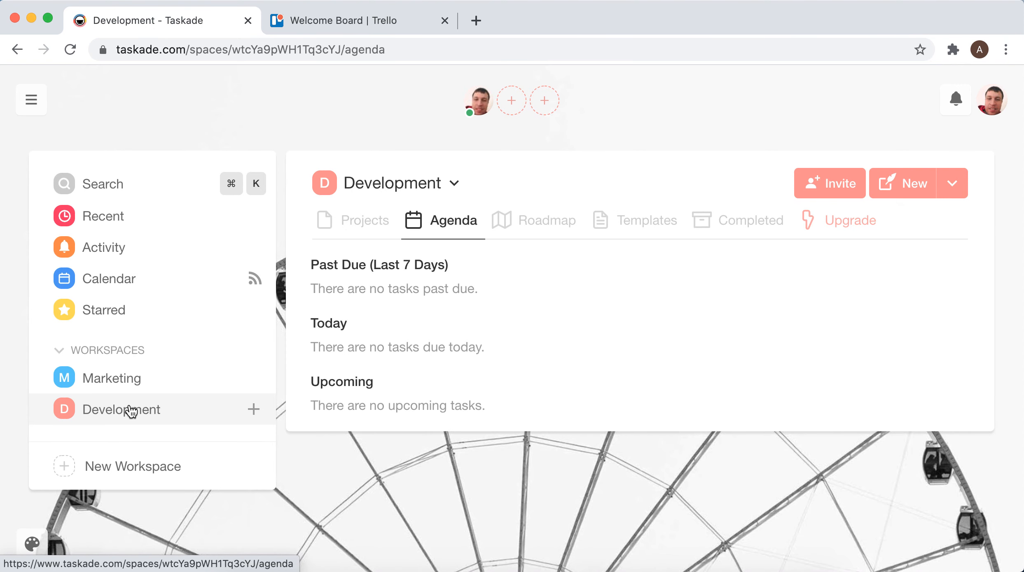
{"action": "left_click", "coordinate": [131, 380]}
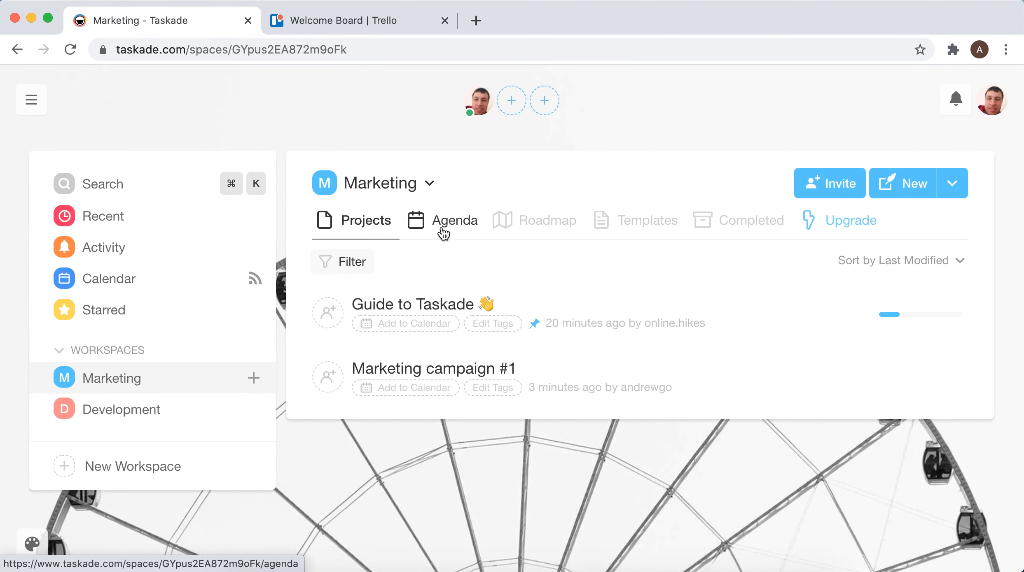
{"action": "left_click", "coordinate": [443, 233]}
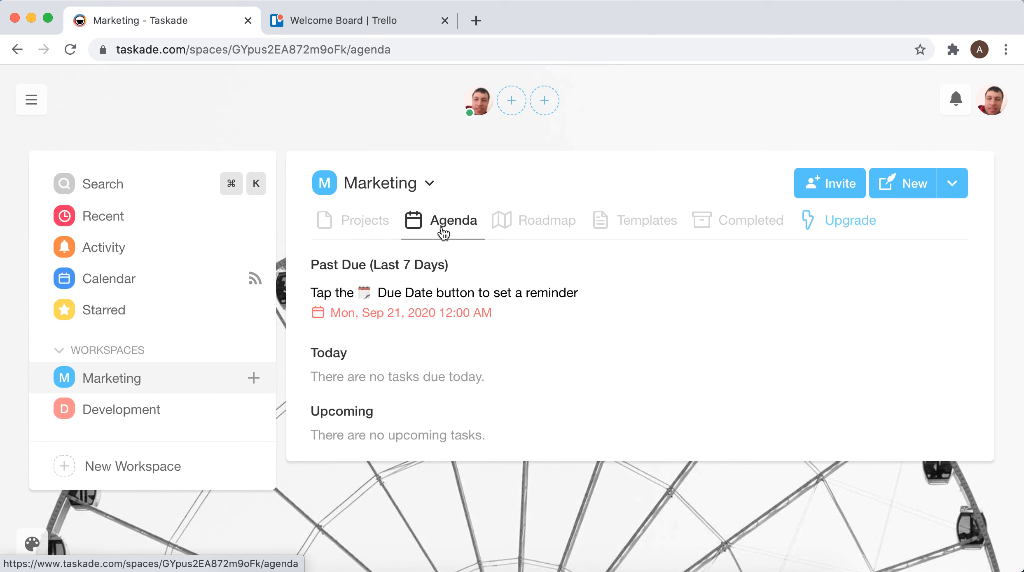
{"action": "left_click", "coordinate": [548, 227]}
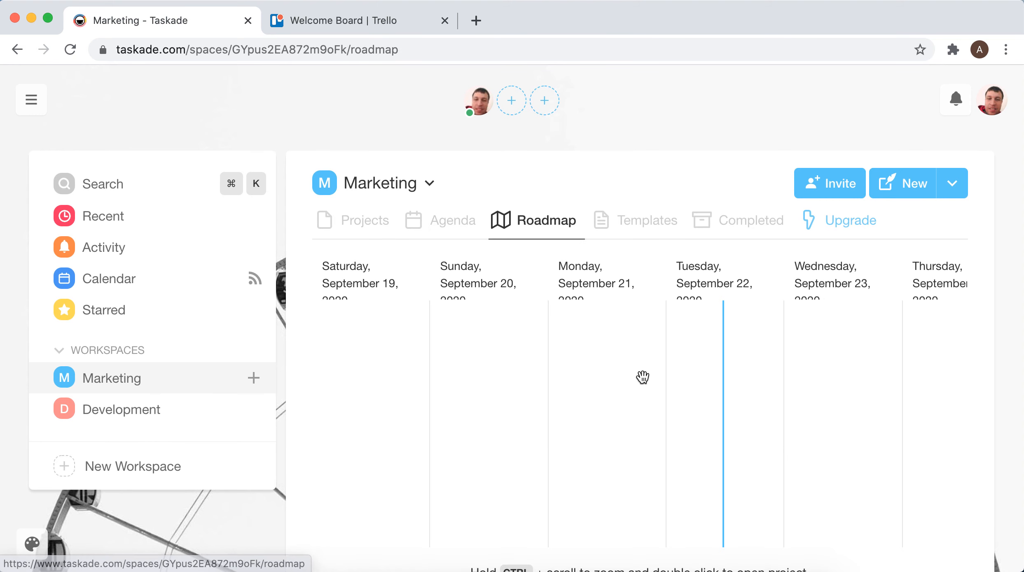
{"action": "scroll", "coordinate": [642, 377], "scroll_direction": "down", "scroll_amount": 3}
Look at the Marketing workspace's Templates section and its blank template editor, leaving without creating a template.
{"action": "left_click", "coordinate": [641, 130]}
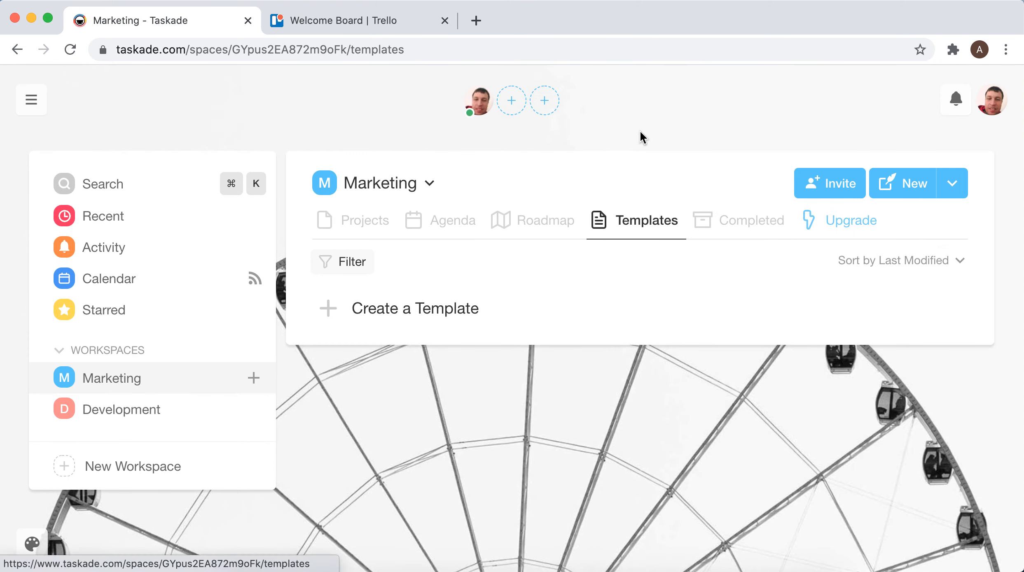
{"action": "left_click", "coordinate": [403, 309]}
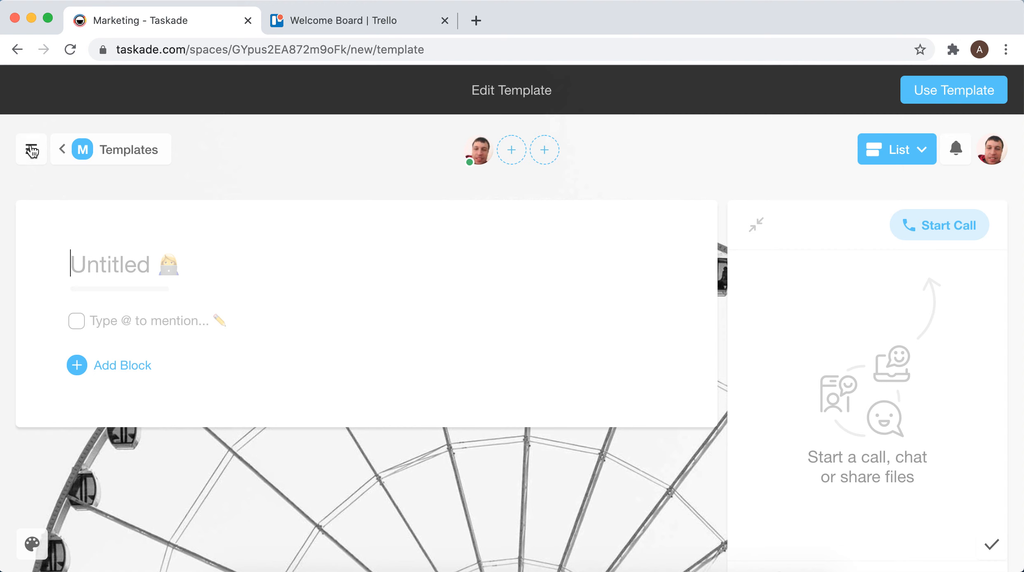
{"action": "left_click", "coordinate": [62, 150]}
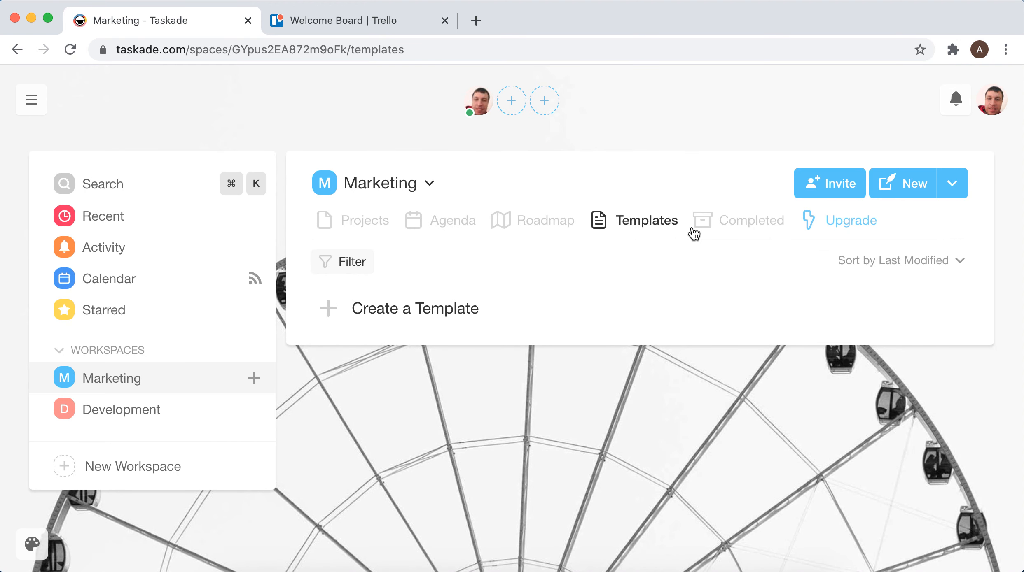
View the Marketing workspace's completed projects and examine the yearly and monthly prices of the Unlimited upgrade plans.
{"action": "left_click", "coordinate": [765, 229]}
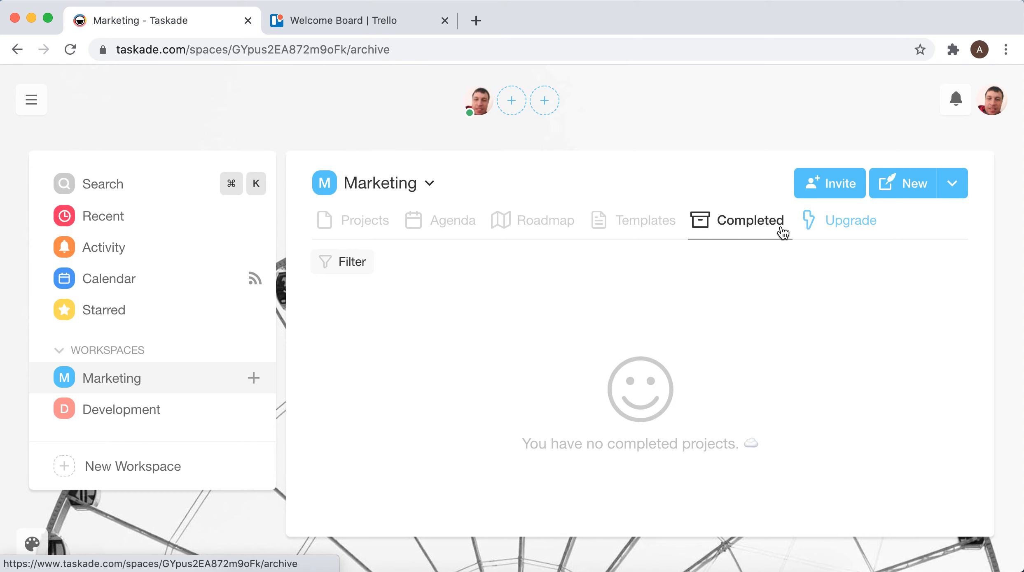
{"action": "left_click", "coordinate": [828, 230]}
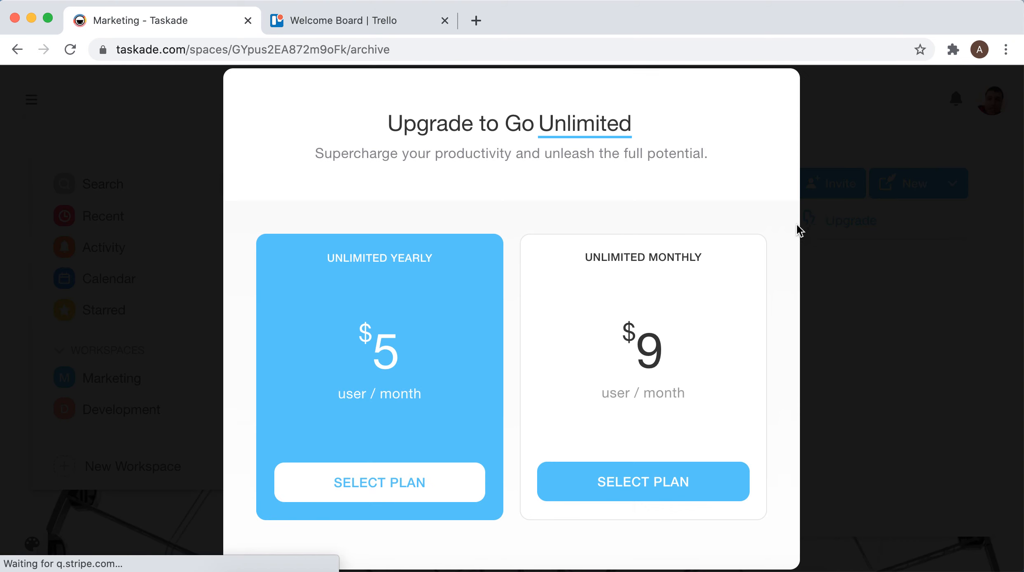
{"action": "scroll", "coordinate": [660, 250], "scroll_direction": "down", "scroll_amount": 2}
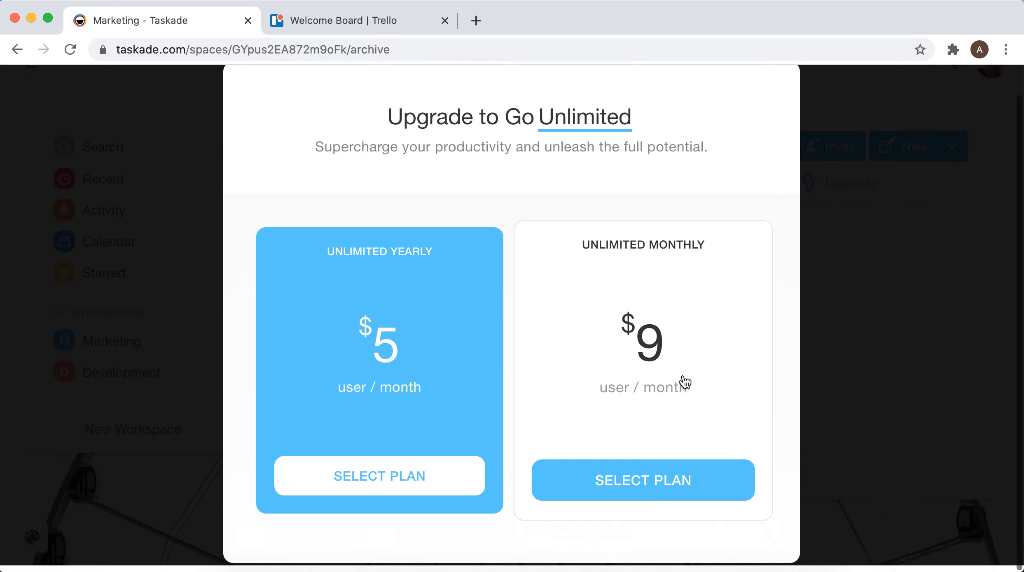
{"action": "scroll", "coordinate": [683, 382], "scroll_direction": "up", "scroll_amount": 2}
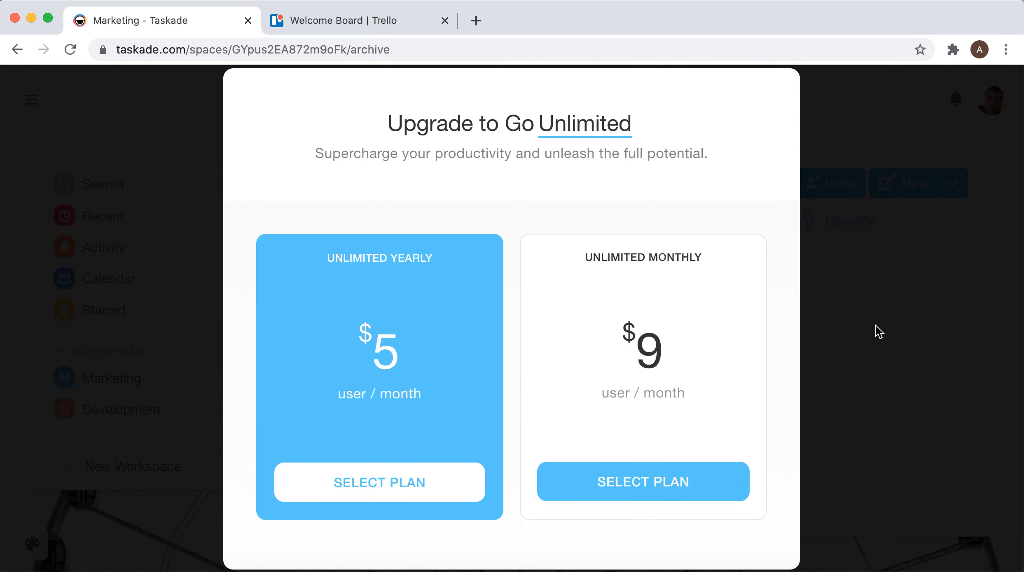
{"action": "left_click", "coordinate": [880, 332]}
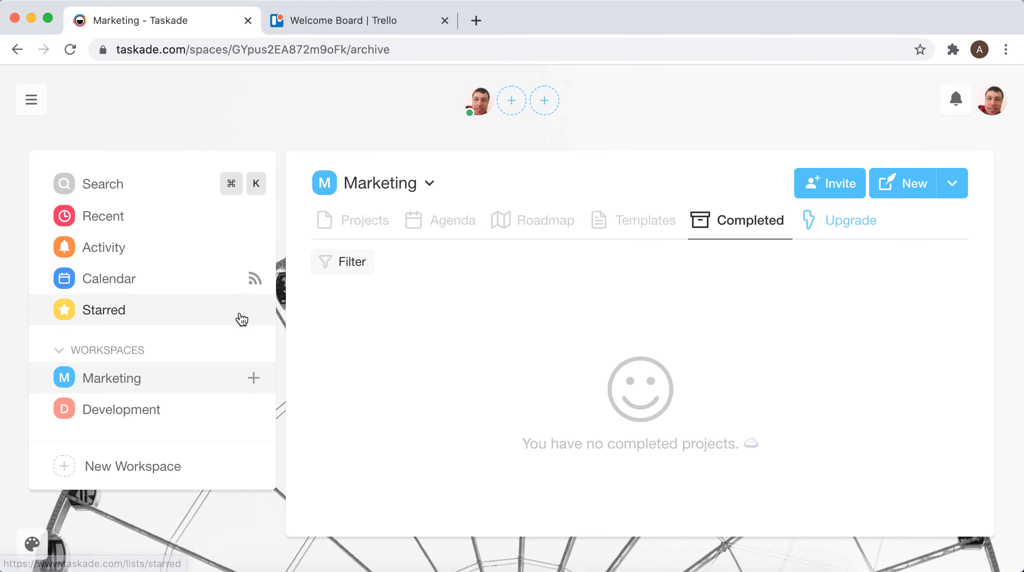
Look over the September 2020 month calendar with tasks from all workspaces.
{"action": "left_click", "coordinate": [154, 284]}
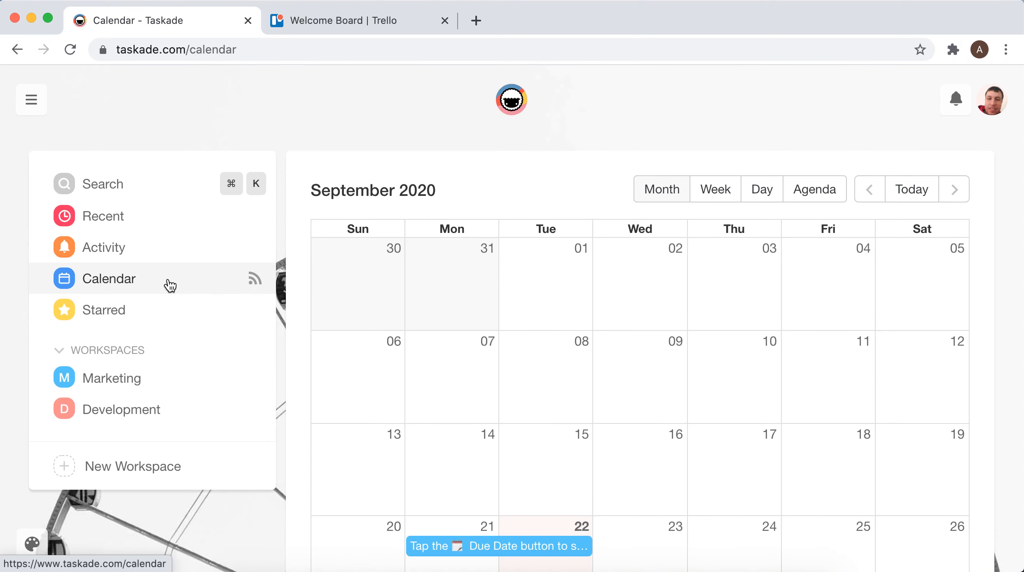
{"action": "scroll", "coordinate": [484, 309], "scroll_direction": "down", "scroll_amount": 5}
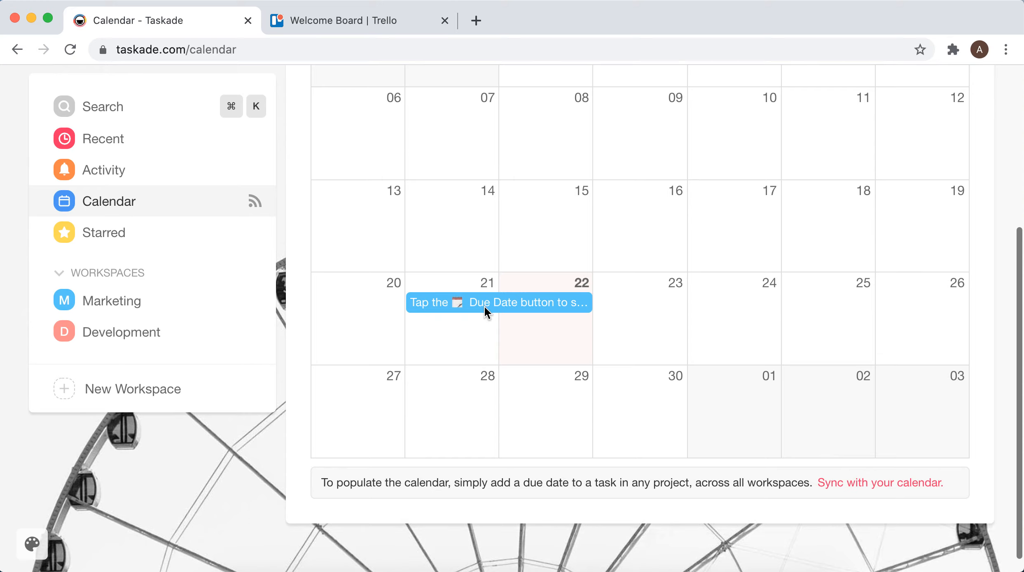
{"action": "scroll", "coordinate": [484, 308], "scroll_direction": "up", "scroll_amount": 3}
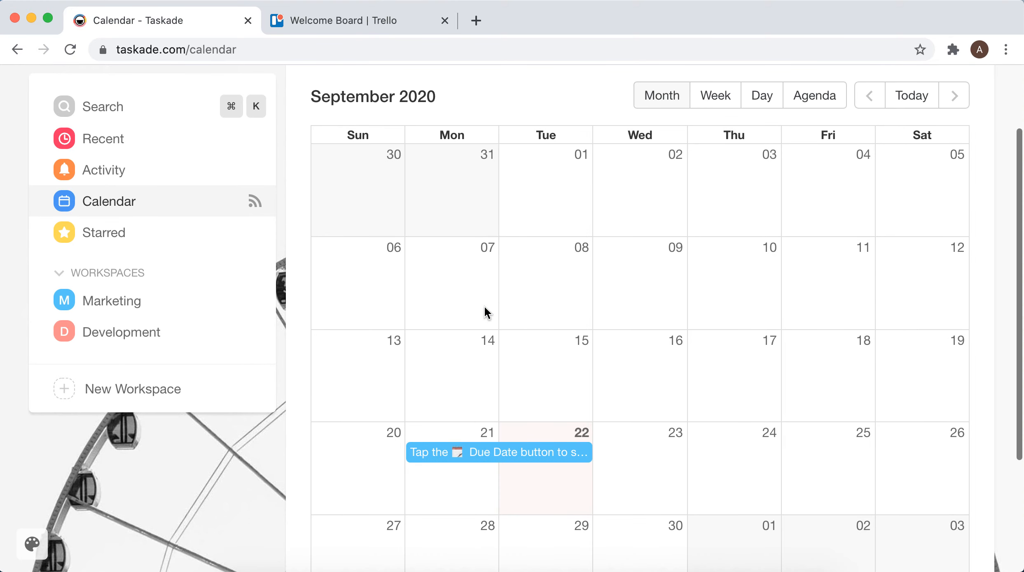
View the Activity feed and the list of recent projects.
{"action": "left_click", "coordinate": [119, 168]}
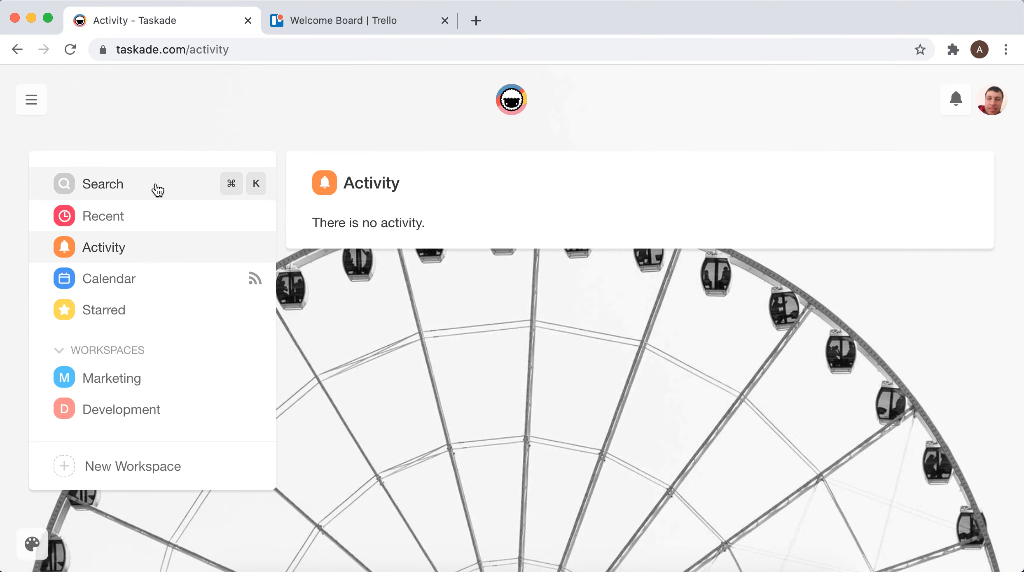
{"action": "left_click", "coordinate": [141, 222]}
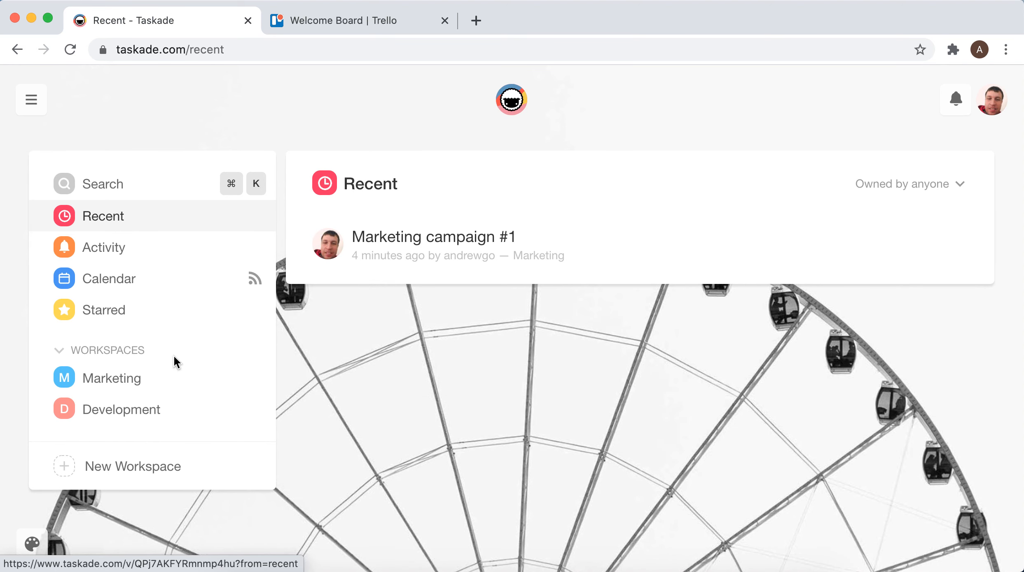
{"action": "scroll", "coordinate": [170, 357], "scroll_direction": "down", "scroll_amount": 1}
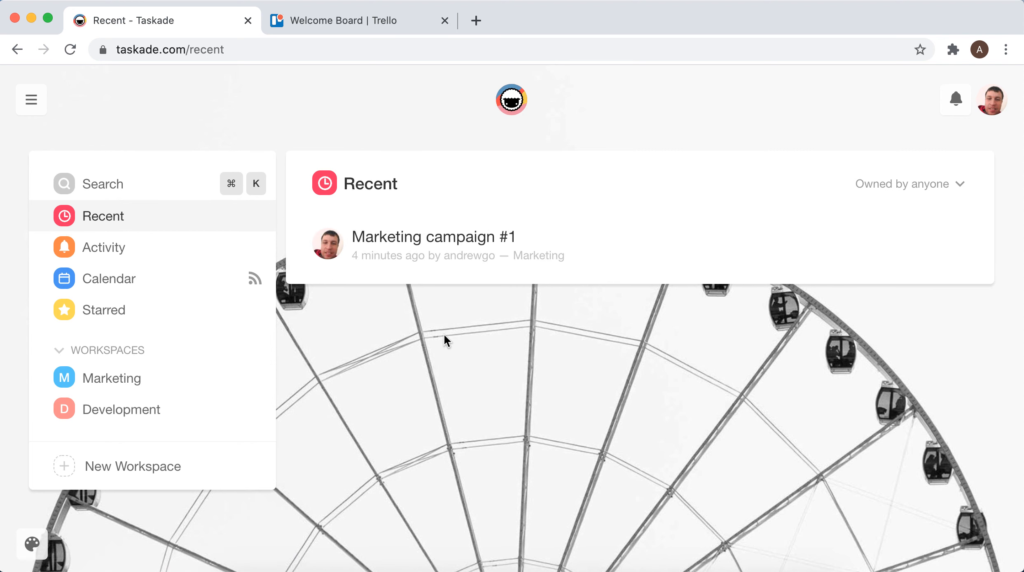
Try out dark mode from the account options and switch it back off.
{"action": "left_click", "coordinate": [993, 106]}
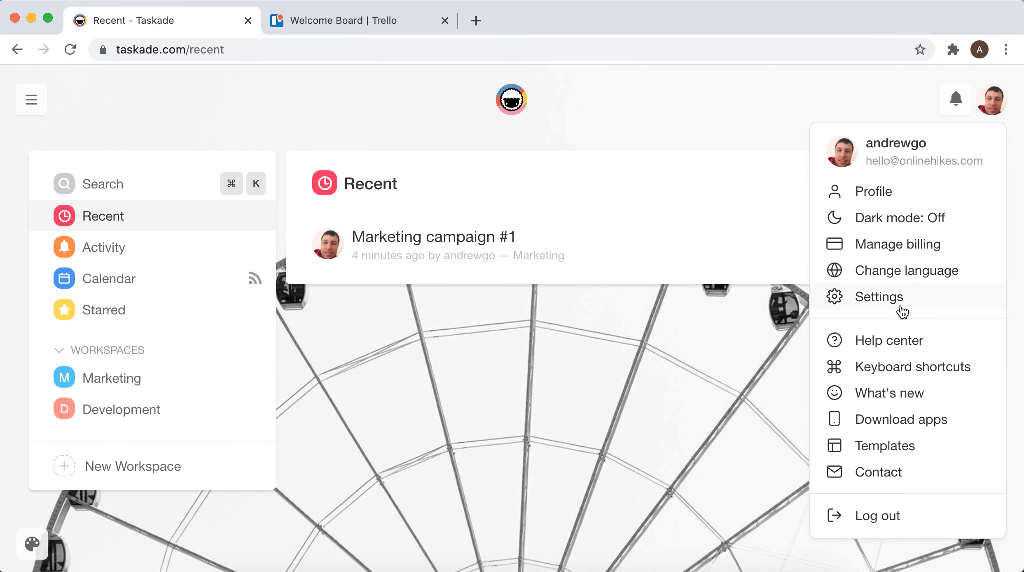
{"action": "left_click", "coordinate": [907, 221]}
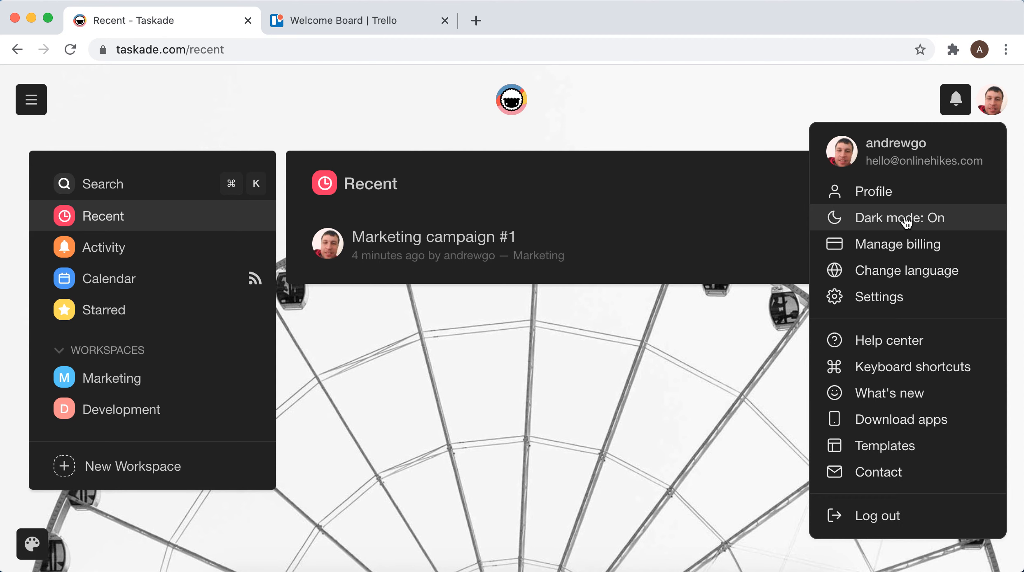
{"action": "left_click", "coordinate": [906, 221]}
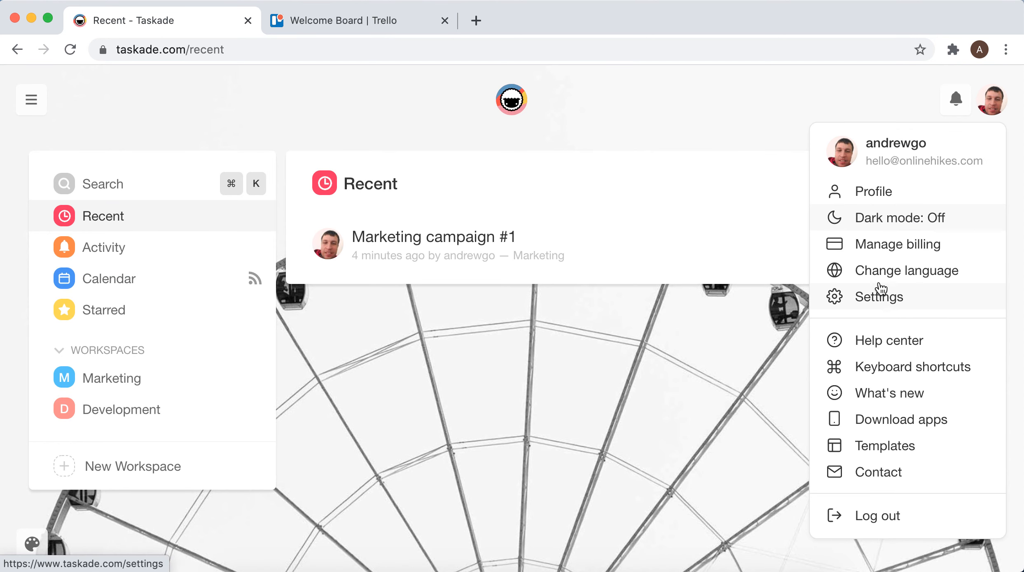
View the keyboard shortcuts overview for editing, formatting and views, and return to the account options.
{"action": "left_click", "coordinate": [880, 369]}
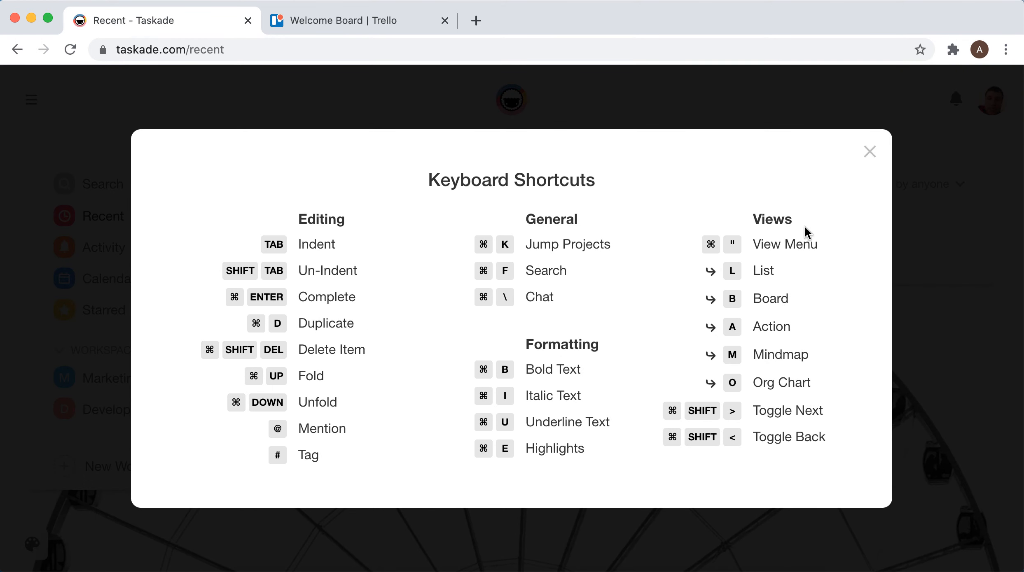
{"action": "left_click", "coordinate": [870, 153]}
{"action": "left_click", "coordinate": [991, 101]}
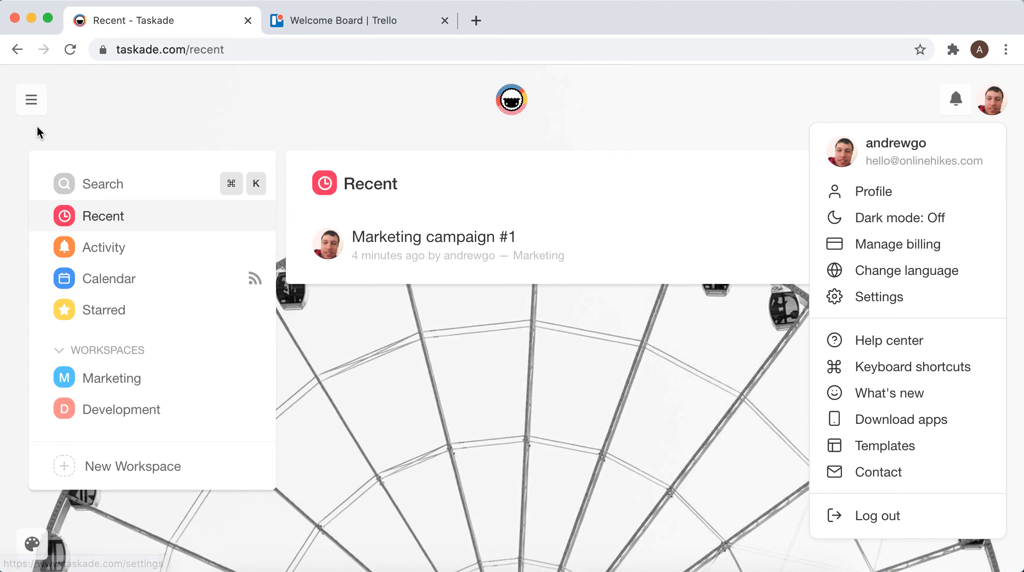
Look at the slide-out navigation with its sections and workspaces, and close it again.
{"action": "left_click", "coordinate": [33, 102]}
{"action": "left_click", "coordinate": [34, 103]}
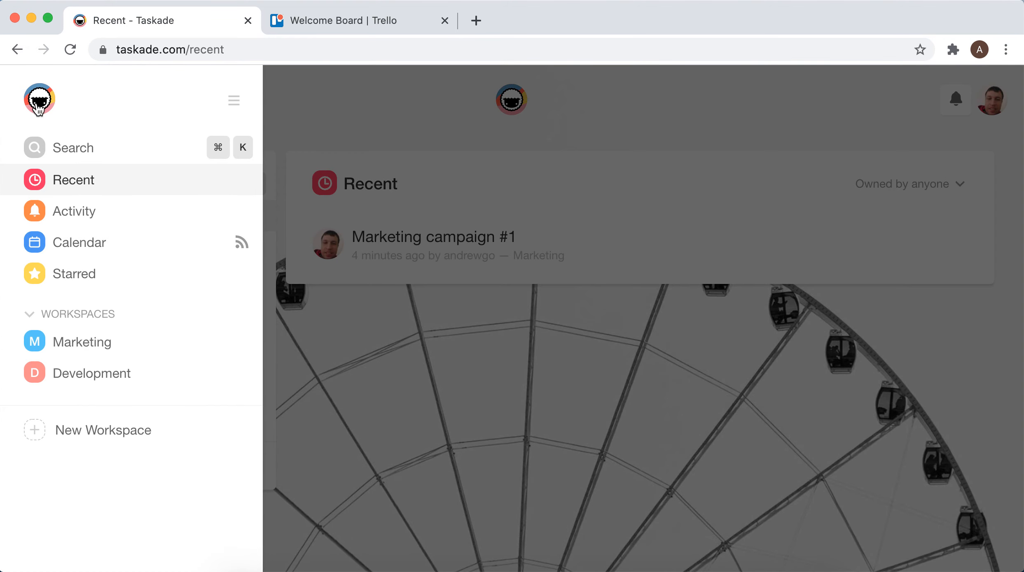
{"action": "left_click", "coordinate": [379, 376]}
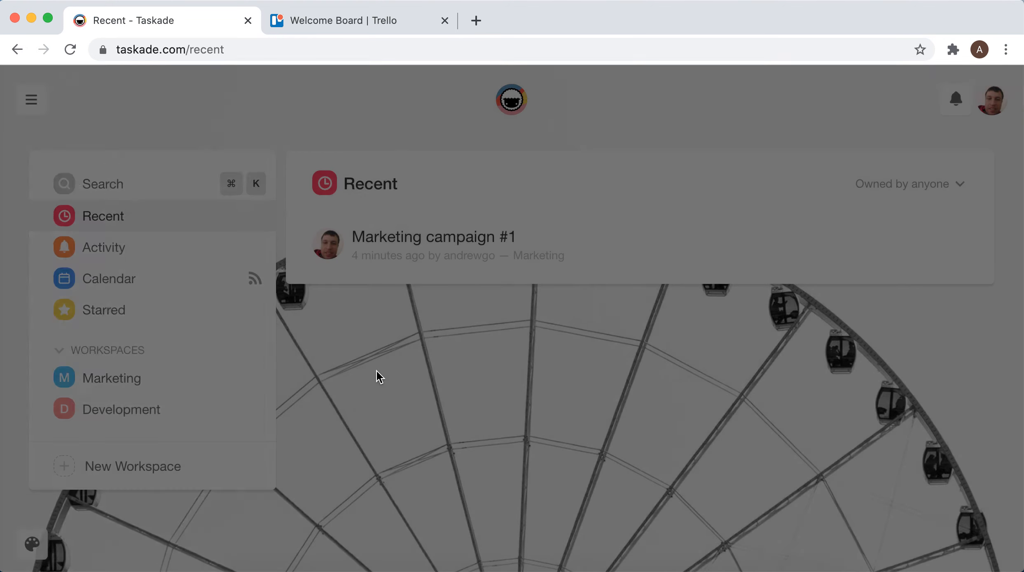